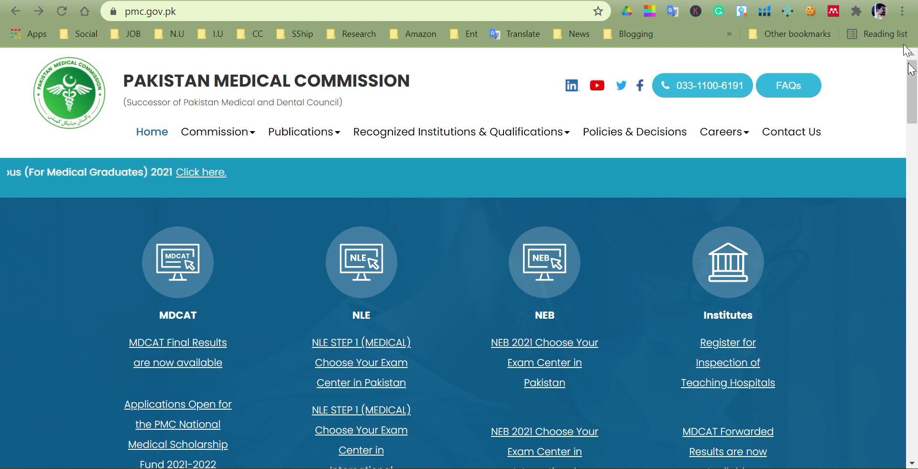
# - Look through the PMC homepage's latest tweets and read the PMC National Medical Scholarship Fund tweet for the application deadline
pyautogui.click(911, 210)
pyautogui.moveTo(911, 213); pyautogui.dragTo(907, 378)
pyautogui.moveTo(706, 218); pyautogui.dragTo(707, 227)
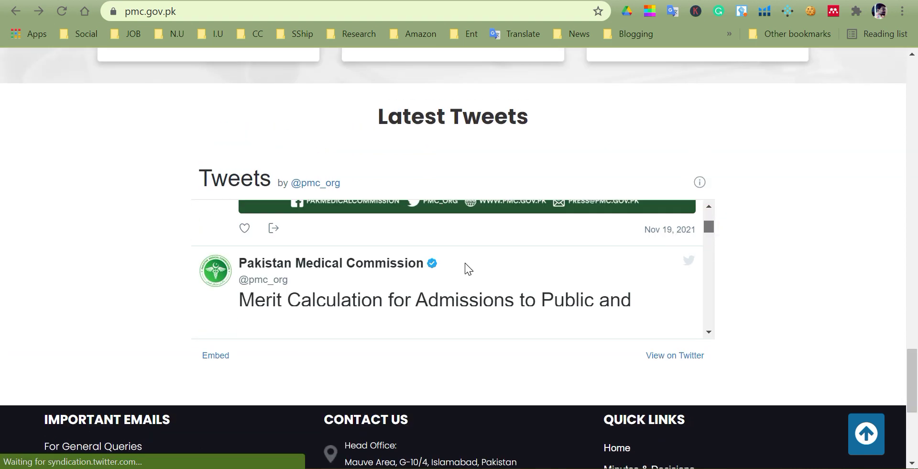
pyautogui.click(535, 1)
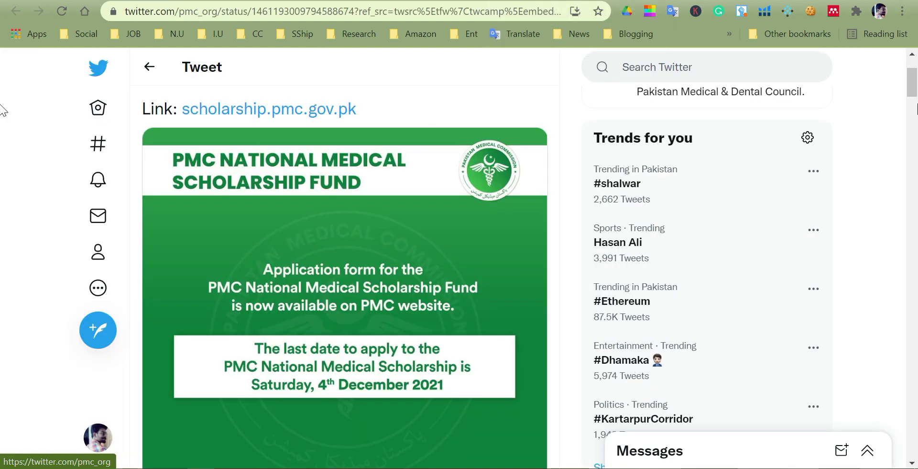
pyautogui.moveTo(916, 89); pyautogui.dragTo(917, 89)
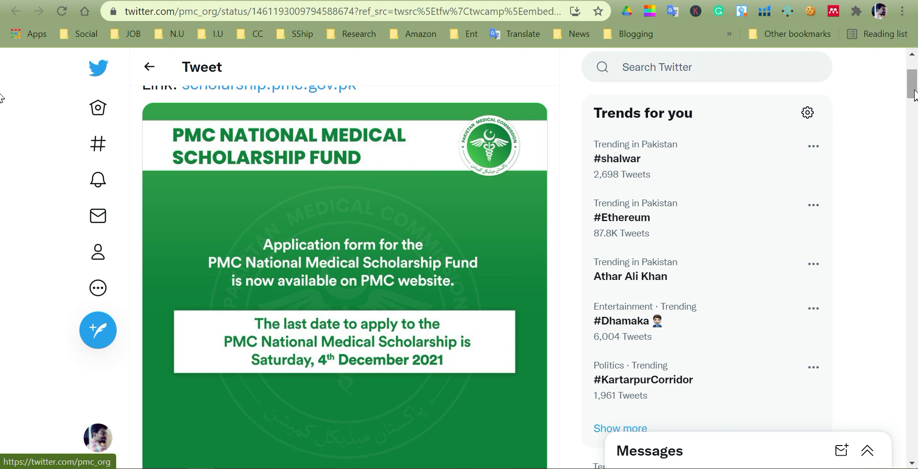
pyautogui.moveTo(915, 94); pyautogui.dragTo(914, 86)
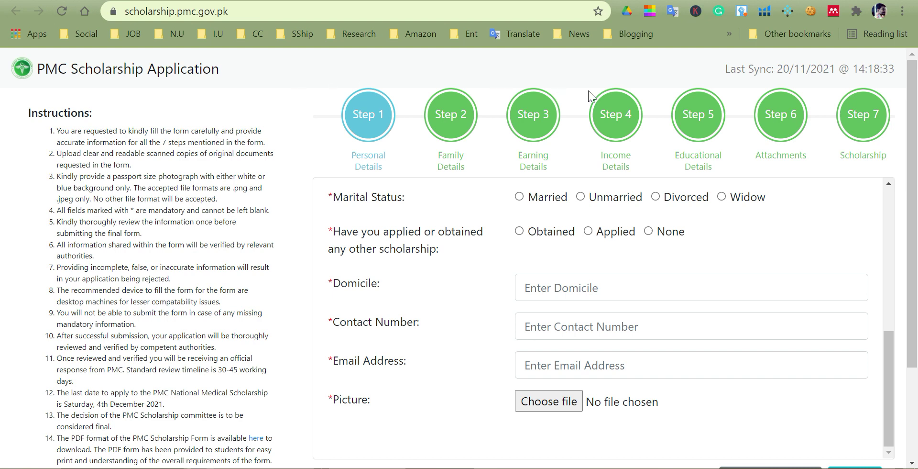
# - Read the PMC Scholarship Application instructions, marking the points on verification, inaccurate information, application review and the closing date
pyautogui.moveTo(916, 114)
pyautogui.mouseDown()
pyautogui.moveTo(913, 213)
pyautogui.moveTo(911, 107)
pyautogui.moveTo(911, 124)
pyautogui.mouseUp()
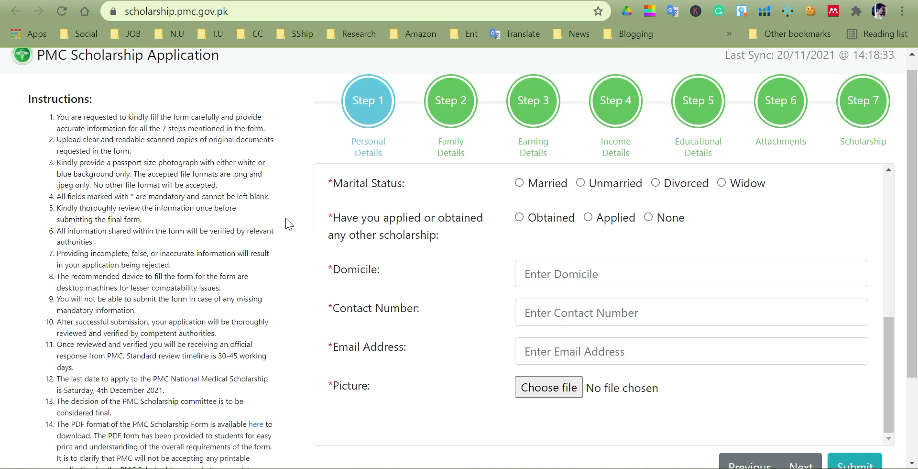
pyautogui.click(323, 219)
pyautogui.click(328, 184)
pyautogui.moveTo(330, 183); pyautogui.dragTo(336, 185)
pyautogui.tripleClick(77, 242)
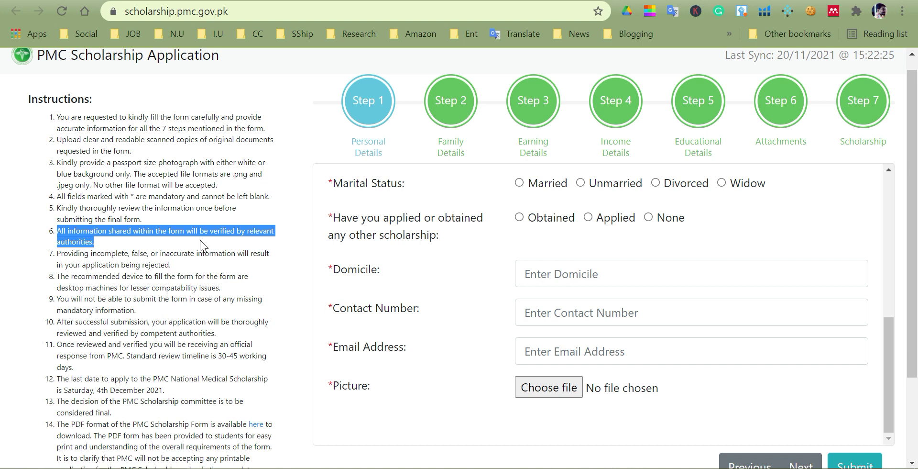
pyautogui.moveTo(128, 252); pyautogui.dragTo(170, 264)
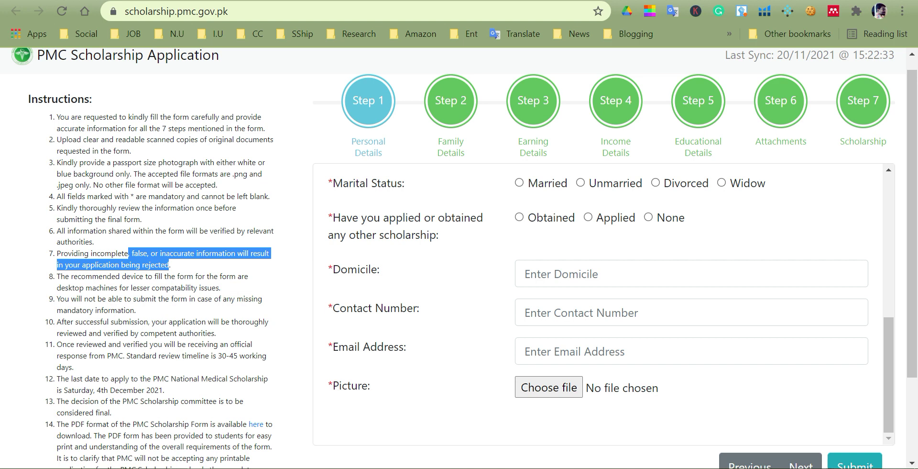
pyautogui.moveTo(189, 333); pyautogui.dragTo(73, 333)
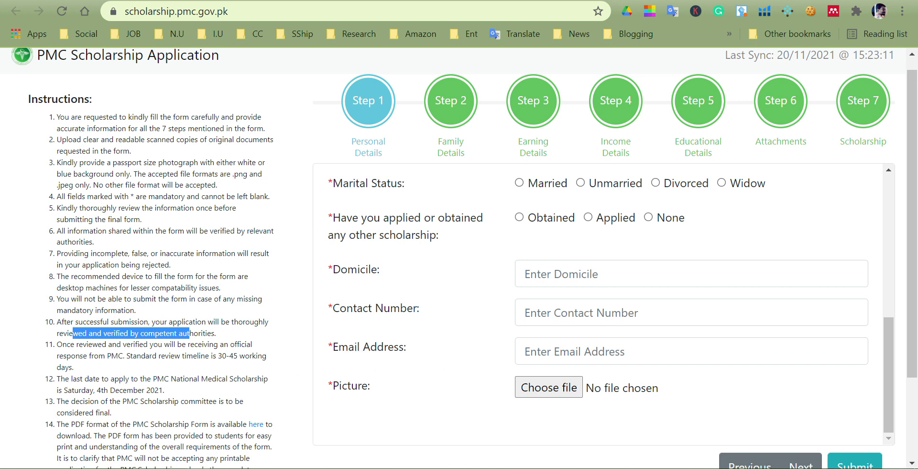
pyautogui.moveTo(165, 389); pyautogui.dragTo(63, 390)
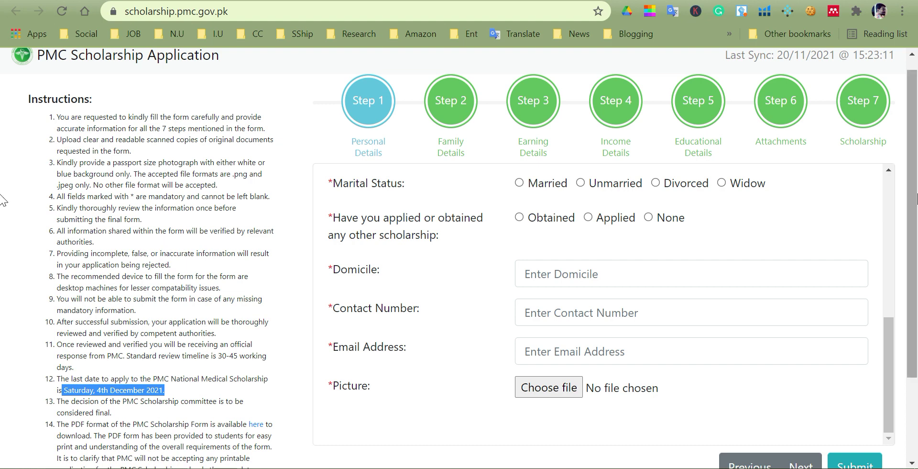
# - Set the applicant's marital status to Unmarried and answer None for other scholarships applied for or obtained
pyautogui.scroll(-2, 4, 215)
pyautogui.scroll(3, 878, 241)
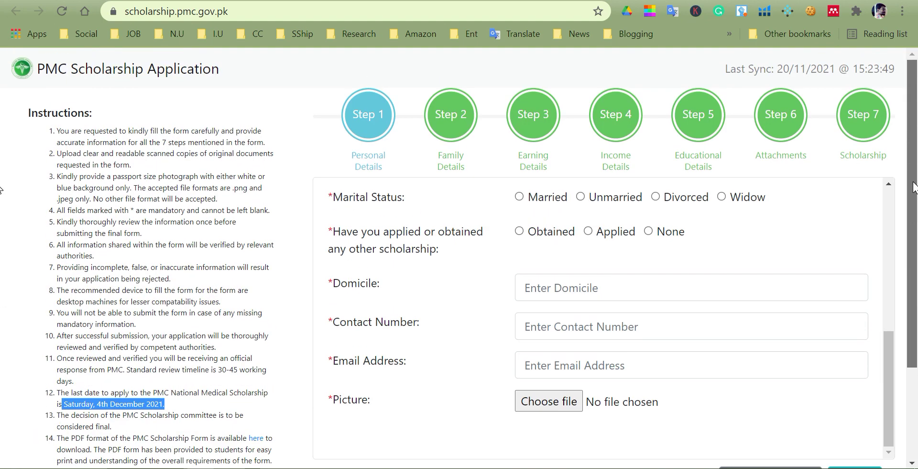
pyautogui.scroll(-1, 878, 242)
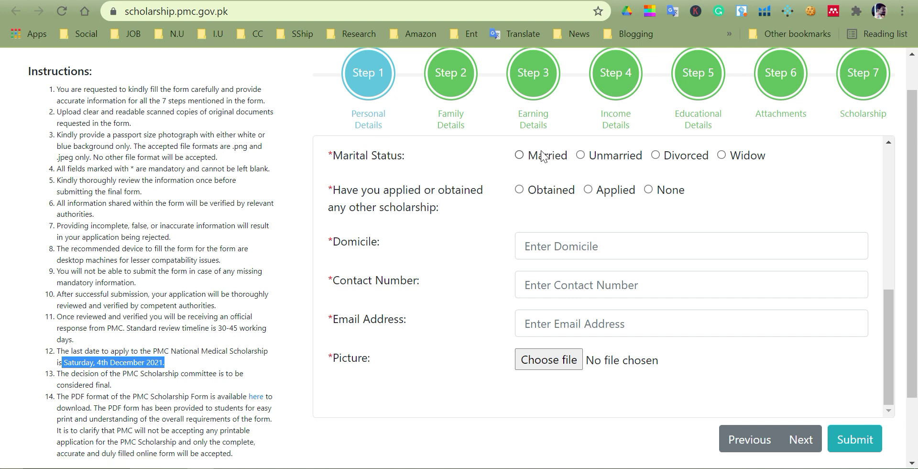
pyautogui.click(580, 155)
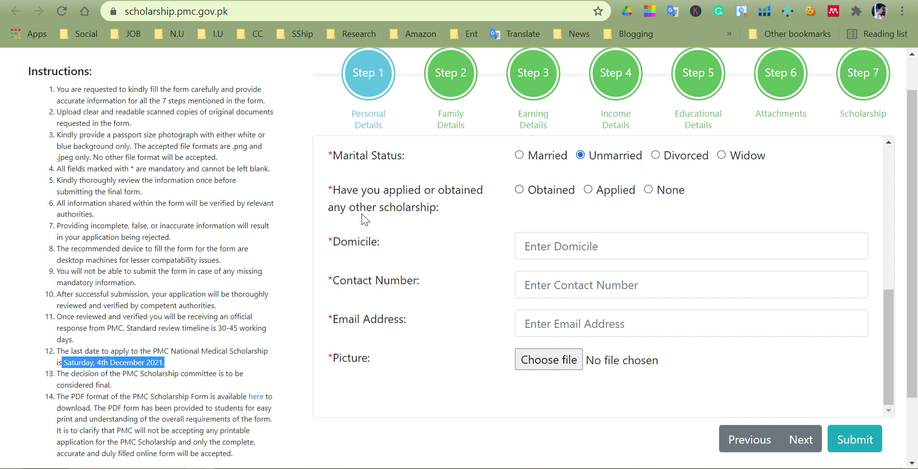
pyautogui.click(650, 190)
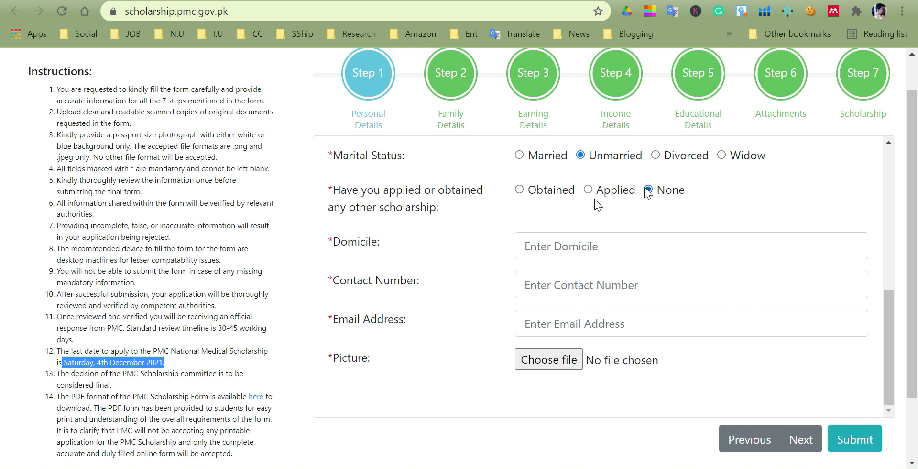
pyautogui.click(581, 246)
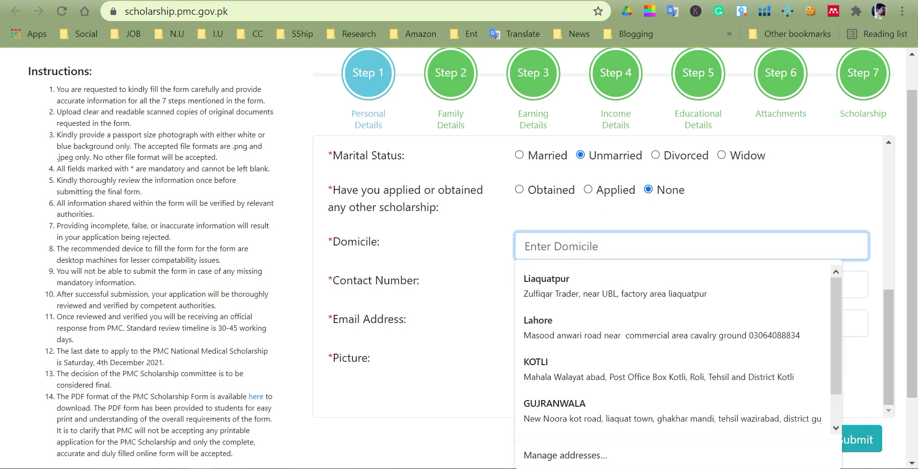
pyautogui.click(493, 258)
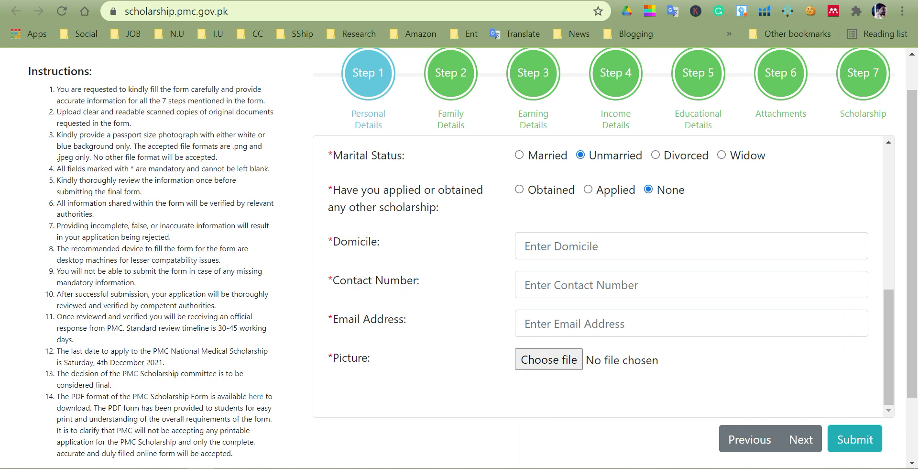
# - Check the photograph background requirement in the instructions and proceed to the Family Details step
pyautogui.moveTo(887, 294); pyautogui.dragTo(889, 308)
pyautogui.moveTo(237, 134); pyautogui.dragTo(132, 146)
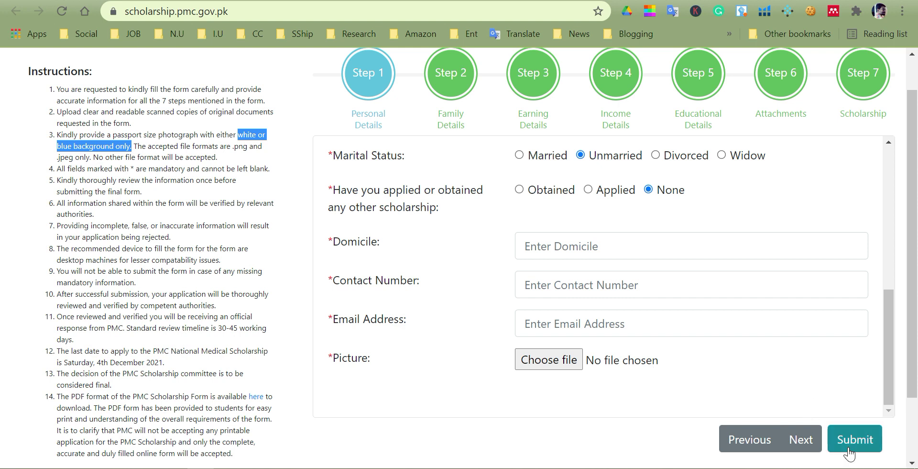
pyautogui.click(802, 440)
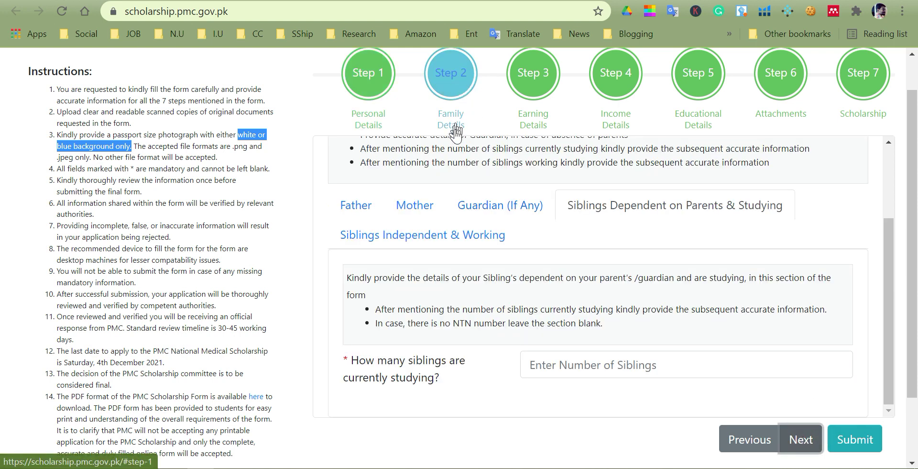
# - Read the Family Details guidance on NTN numbers, parents, guardian, and studying or working siblings
pyautogui.moveTo(887, 368); pyautogui.dragTo(886, 255)
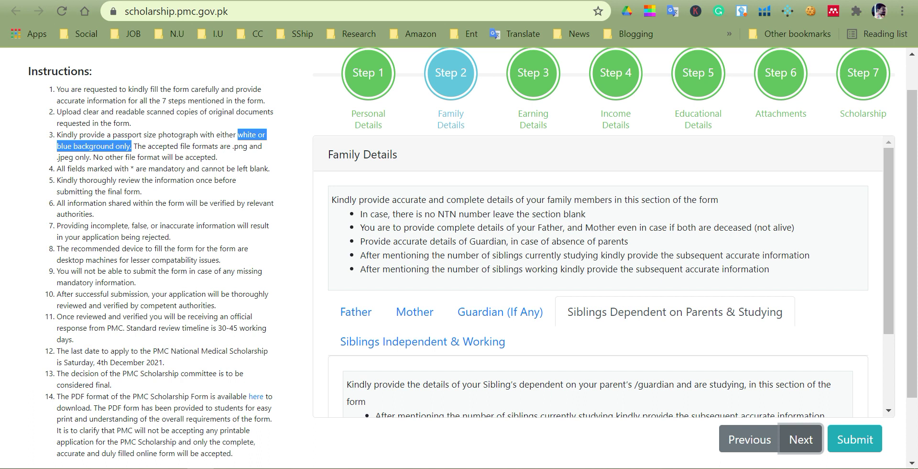
pyautogui.moveTo(437, 214); pyautogui.dragTo(586, 213)
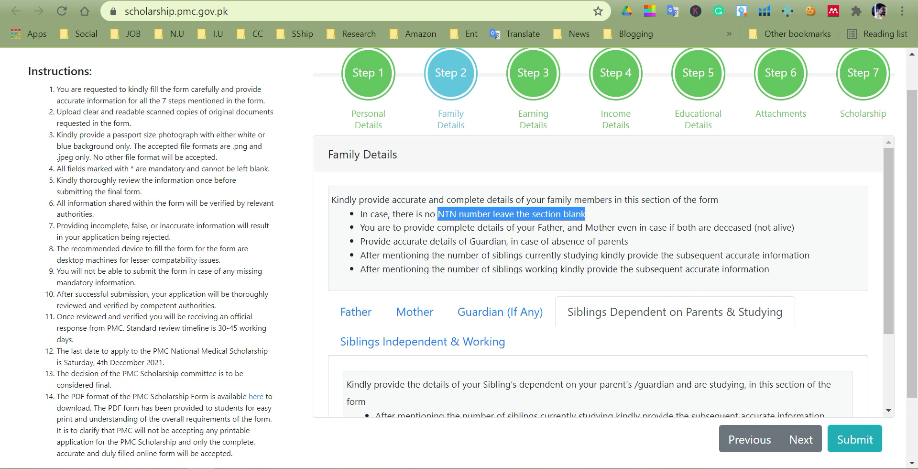
pyautogui.moveTo(742, 227); pyautogui.dragTo(404, 227)
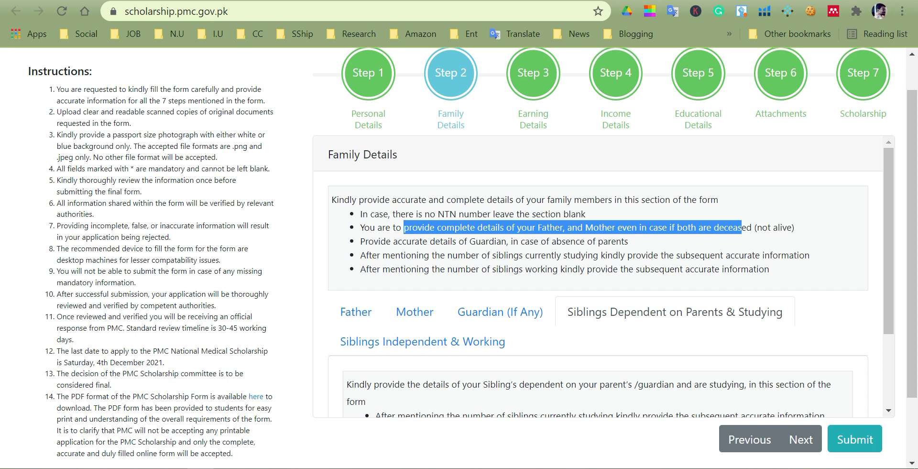
pyautogui.click(543, 227)
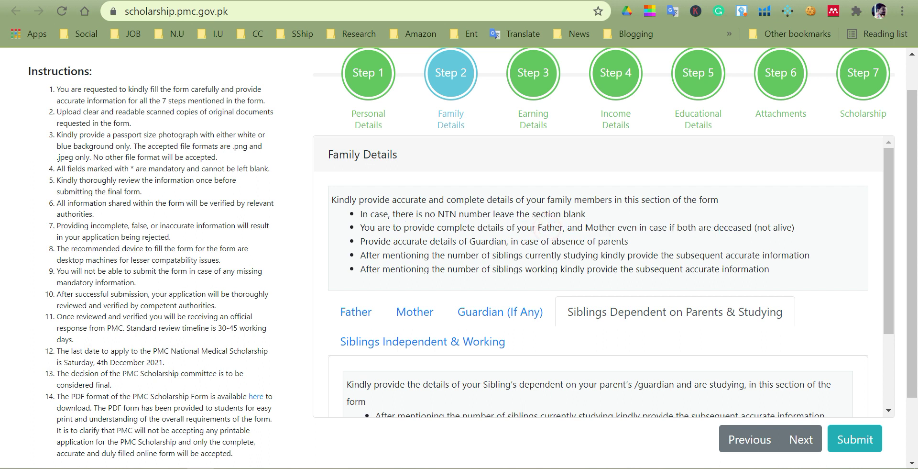
pyautogui.moveTo(501, 241); pyautogui.dragTo(430, 241)
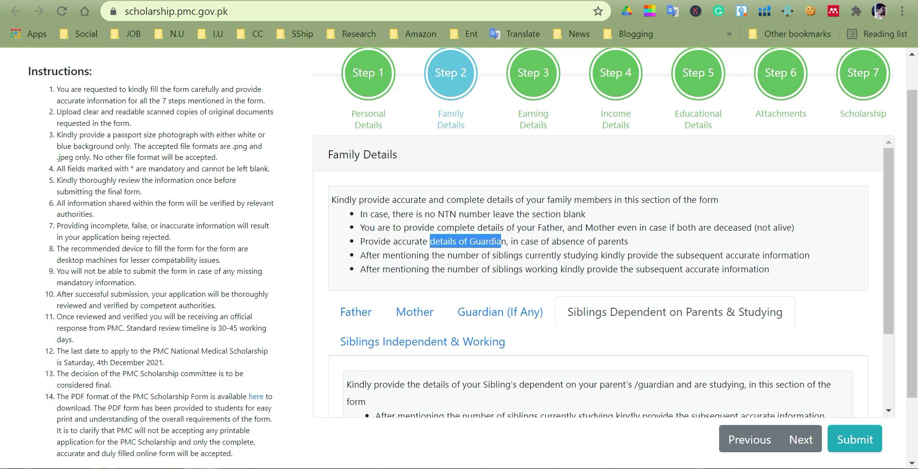
pyautogui.moveTo(541, 255); pyautogui.dragTo(440, 254)
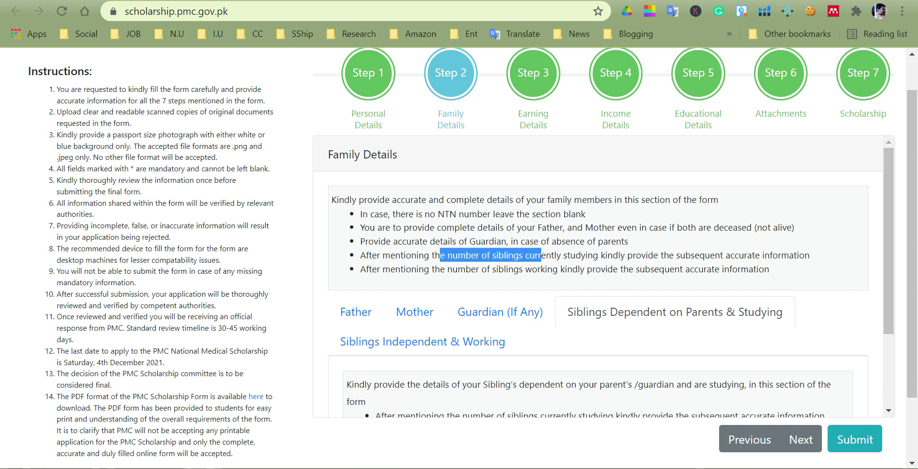
pyautogui.click(504, 246)
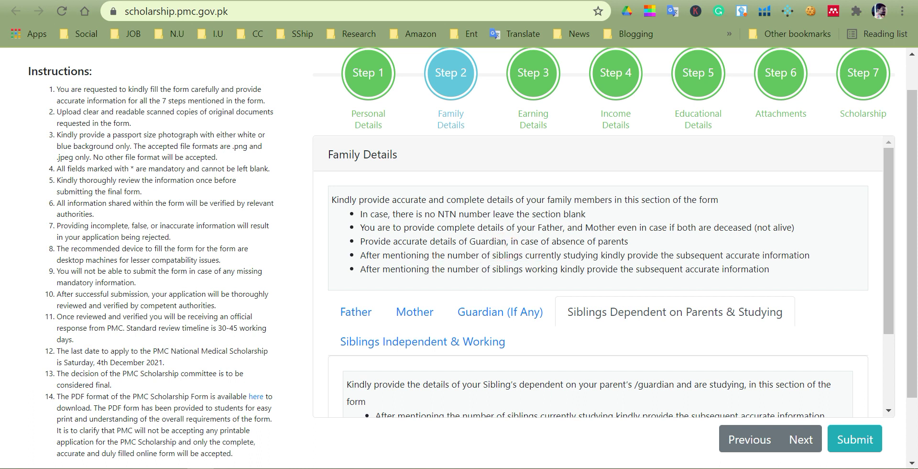
pyautogui.moveTo(650, 268); pyautogui.dragTo(572, 268)
pyautogui.moveTo(886, 204); pyautogui.dragTo(893, 290)
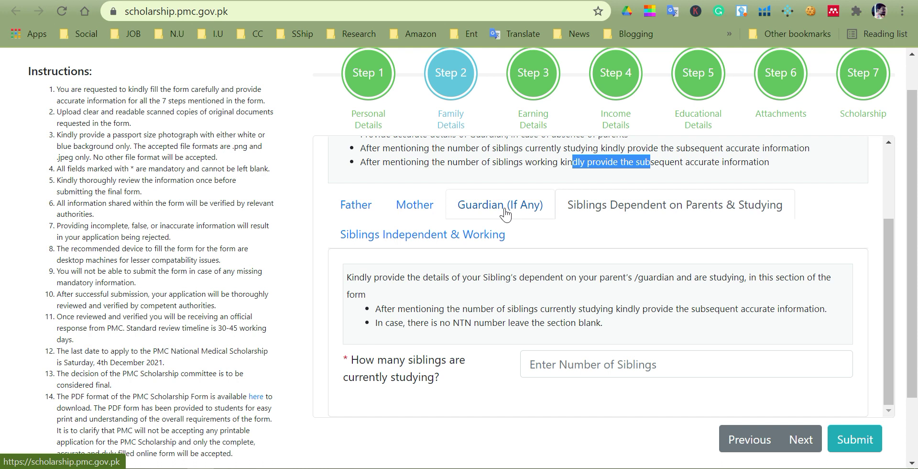
# - Open the Father section of Family Details, proceeding again from the Personal Details step
pyautogui.click(359, 204)
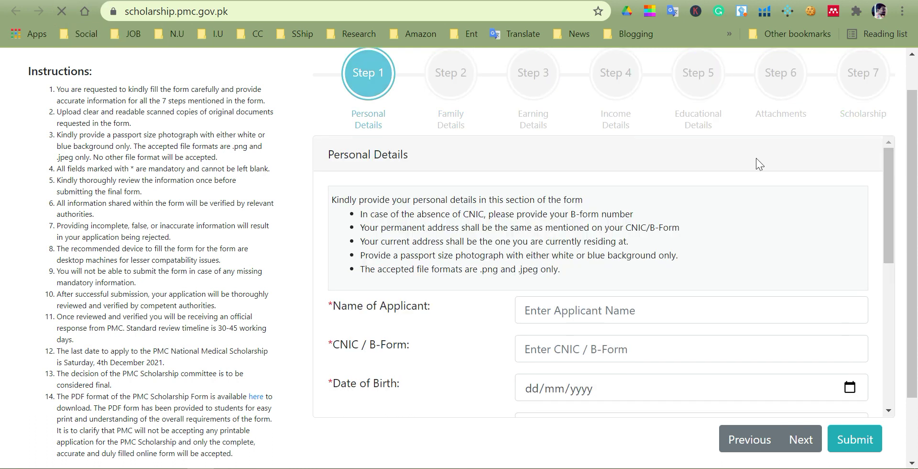
pyautogui.moveTo(885, 187); pyautogui.dragTo(885, 348)
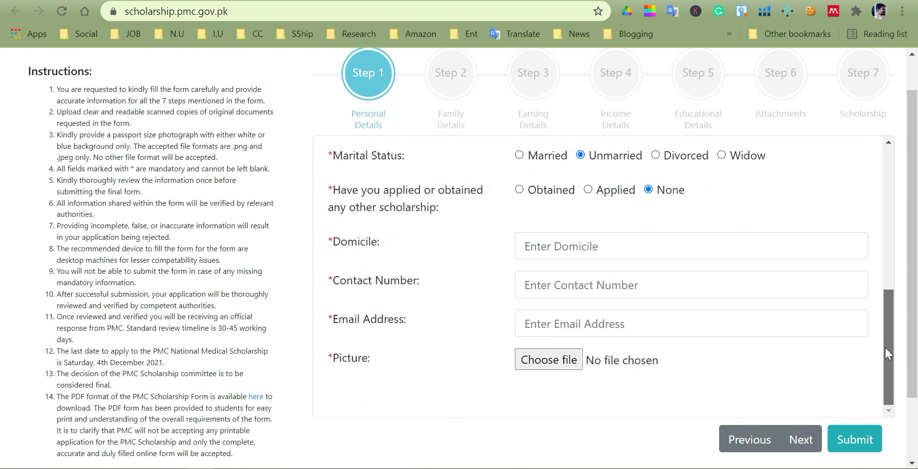
pyautogui.click(802, 439)
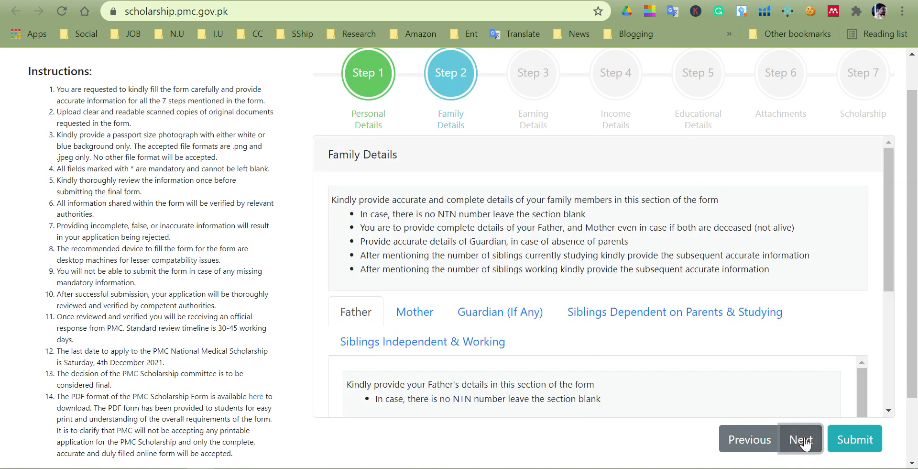
# - Review the father's NTN and contact number fields and set his marital status to Widow
pyautogui.moveTo(883, 180); pyautogui.dragTo(914, 301)
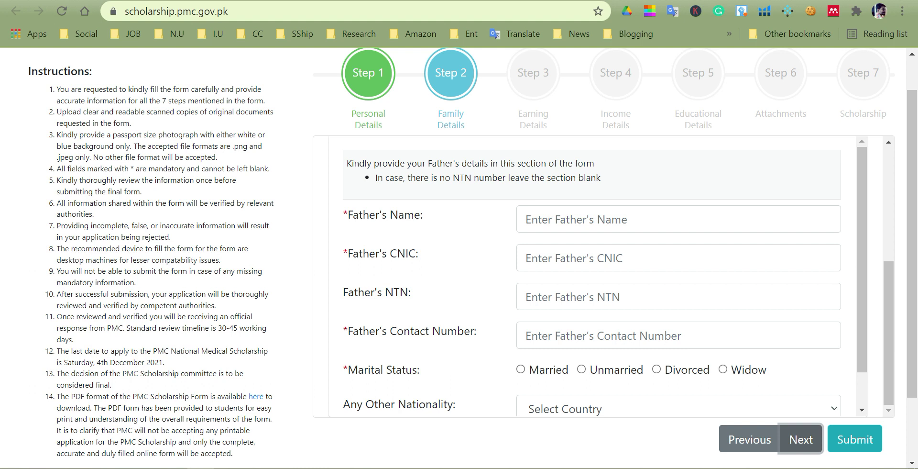
pyautogui.click(550, 298)
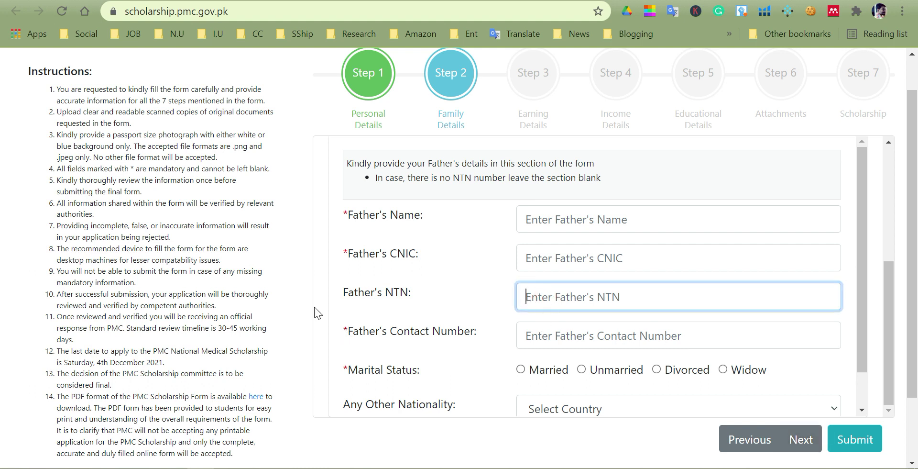
pyautogui.moveTo(344, 293); pyautogui.dragTo(371, 295)
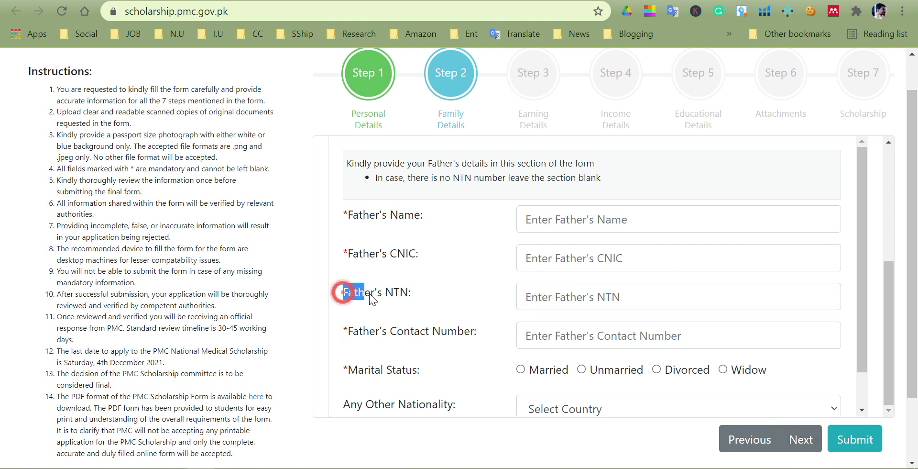
pyautogui.click(383, 330)
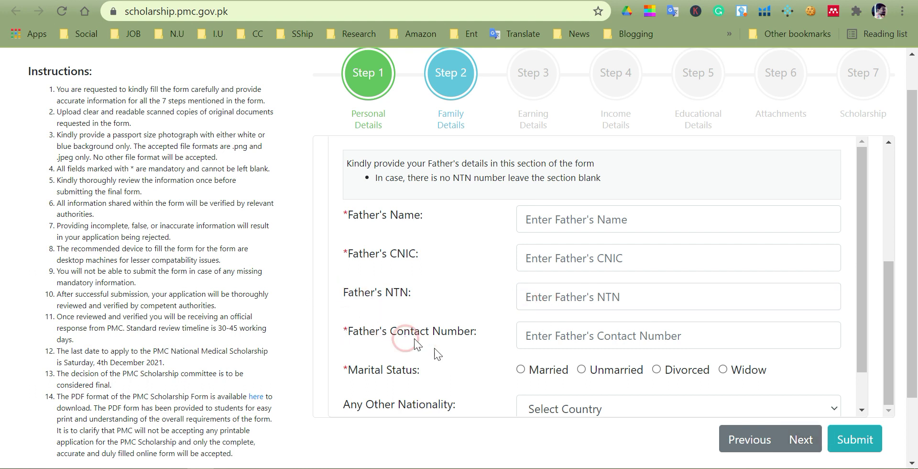
pyautogui.click(521, 369)
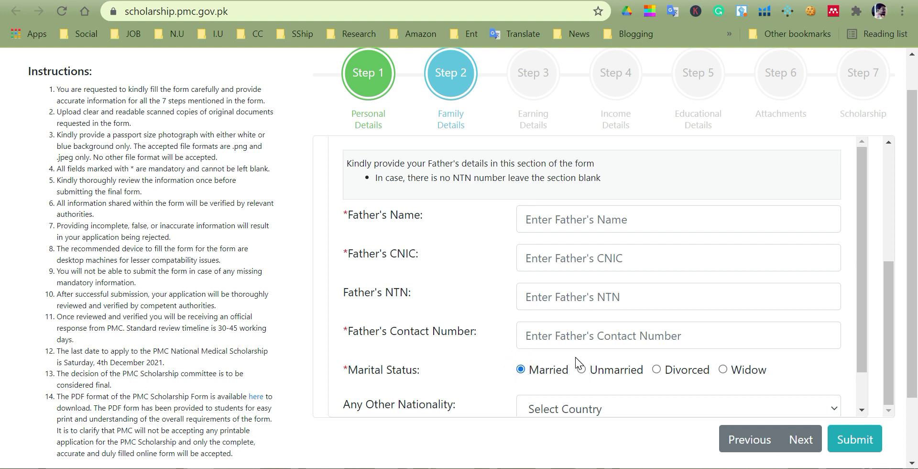
pyautogui.click(676, 375)
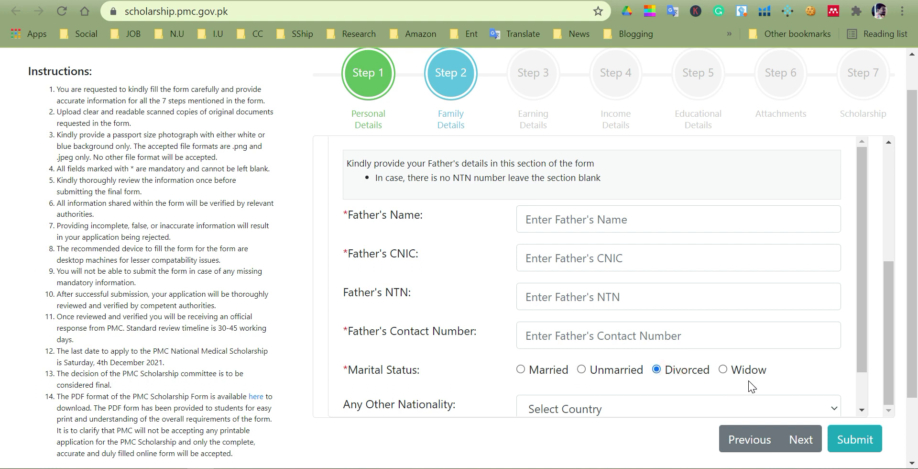
pyautogui.click(723, 370)
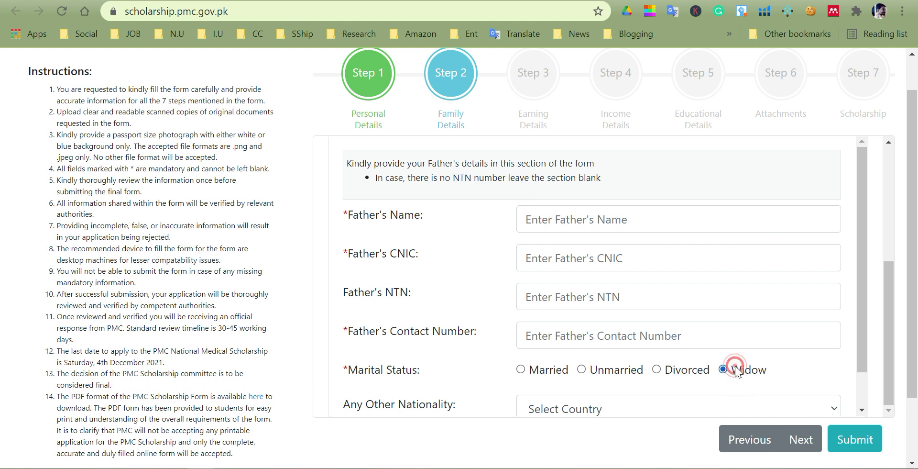
# - Set the father's marital status to Married and mark him as Living
pyautogui.click(541, 373)
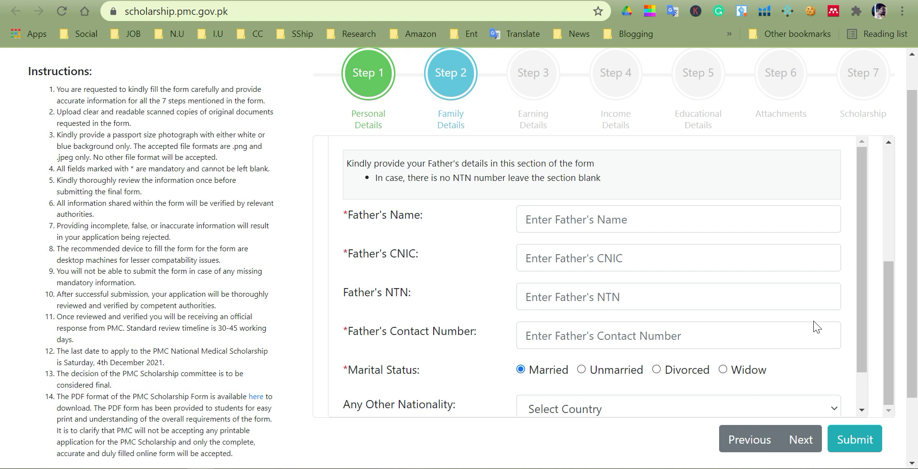
pyautogui.moveTo(863, 338); pyautogui.dragTo(876, 397)
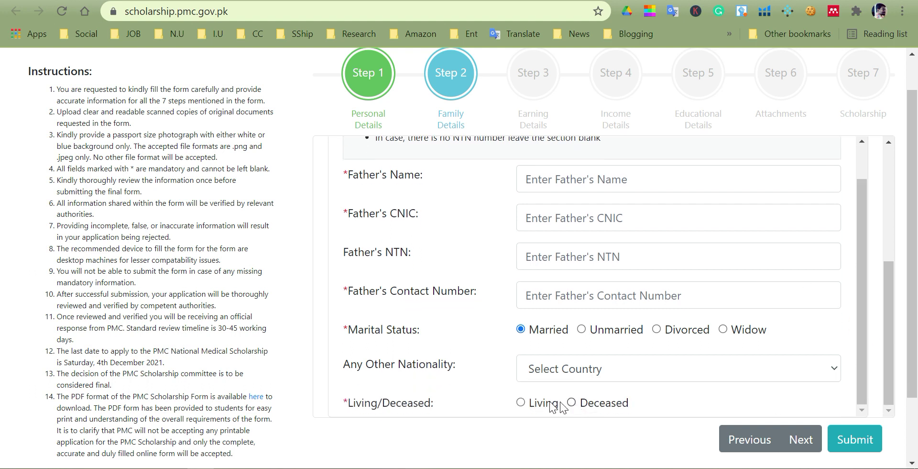
pyautogui.click(521, 402)
pyautogui.click(571, 403)
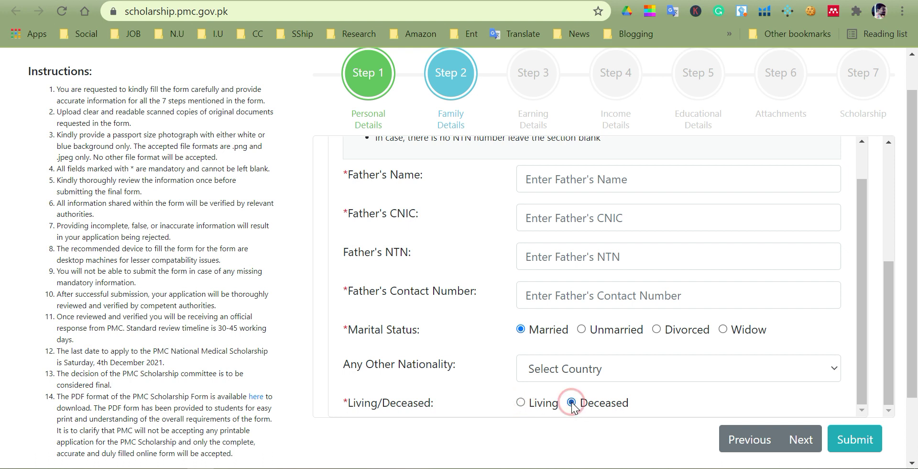
pyautogui.click(541, 404)
# - Review the fields in the Mother section of Family Details and open the Guardian (If Any) section
pyautogui.moveTo(886, 300); pyautogui.dragTo(882, 207)
pyautogui.click(415, 274)
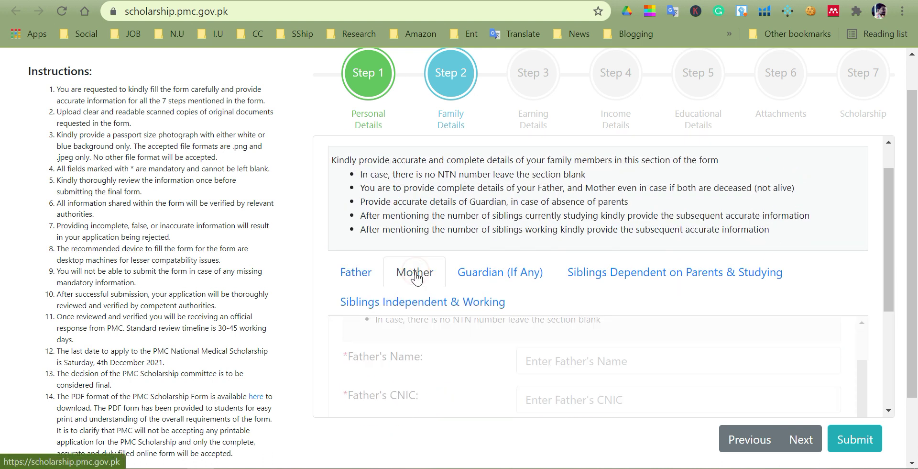
pyautogui.moveTo(860, 346); pyautogui.dragTo(870, 382)
pyautogui.moveTo(887, 292); pyautogui.dragTo(905, 437)
pyautogui.moveTo(863, 320); pyautogui.dragTo(857, 202)
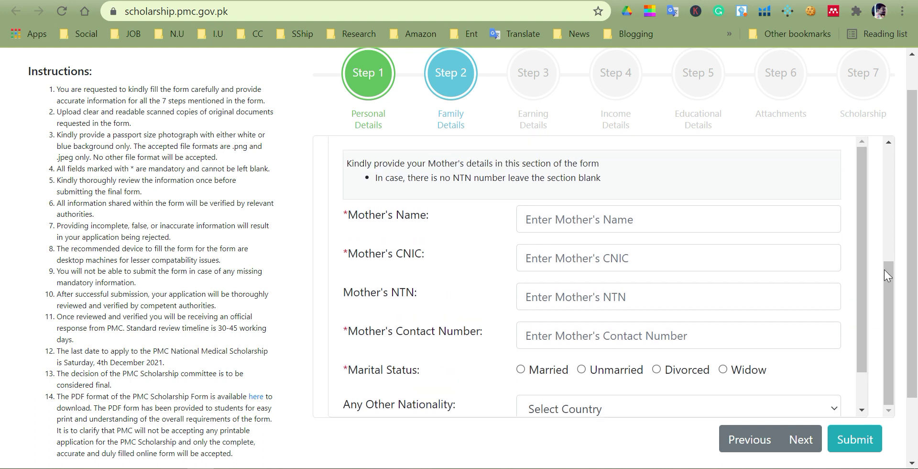
pyautogui.moveTo(888, 271); pyautogui.dragTo(882, 218)
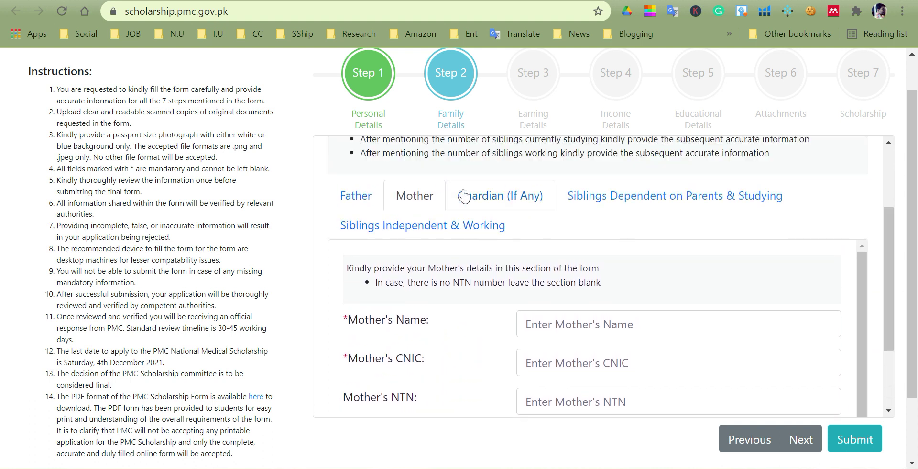
pyautogui.click(482, 200)
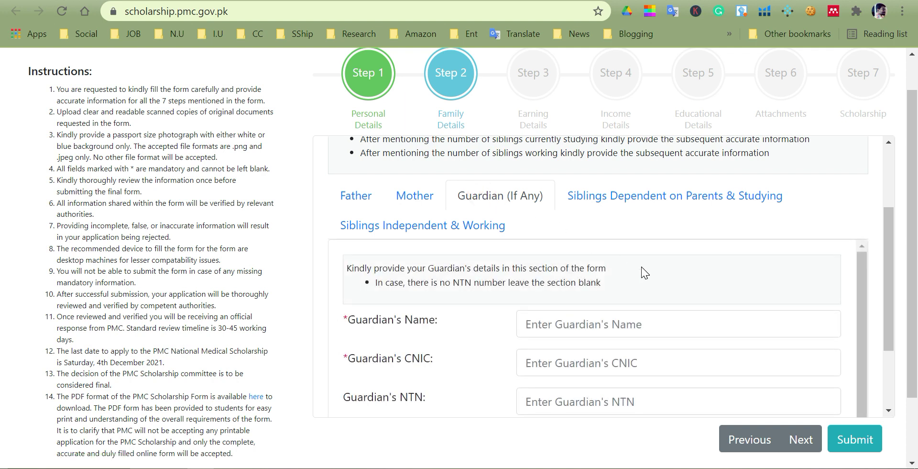
# - Set the number of siblings currently studying to 4 in the Siblings Dependent on Parents & Studying section
pyautogui.click(612, 202)
pyautogui.moveTo(889, 246); pyautogui.dragTo(895, 278)
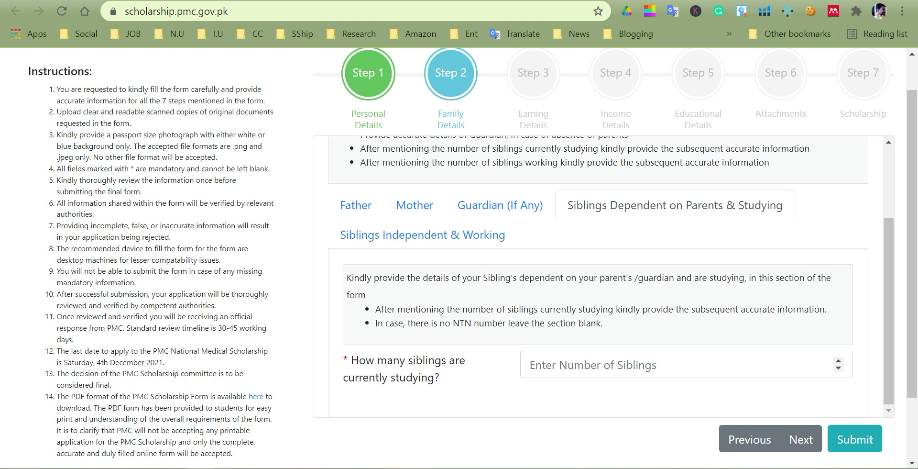
pyautogui.click(564, 365)
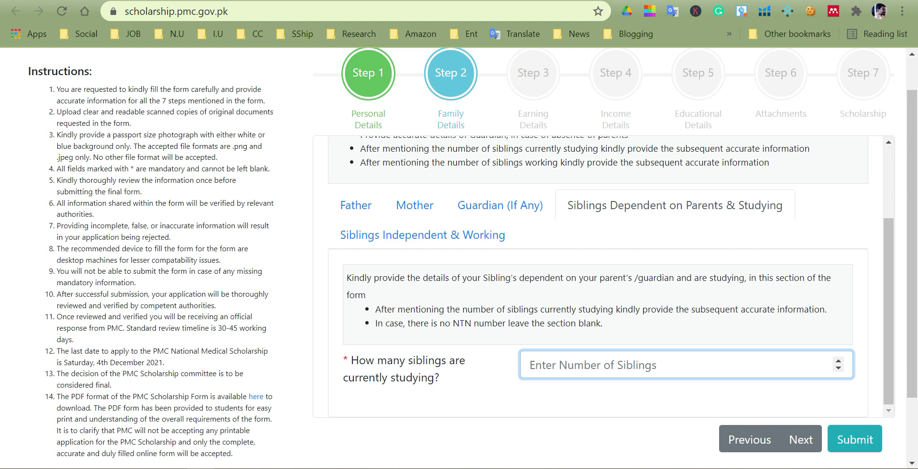
pyautogui.write('3')
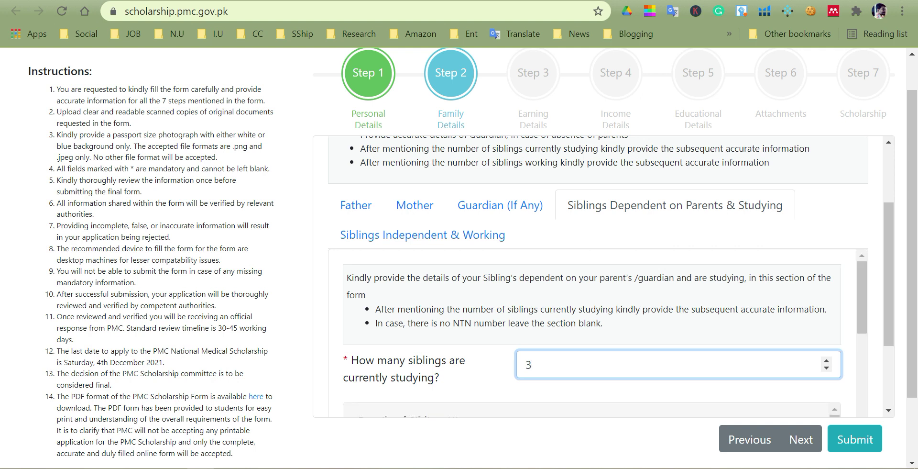
pyautogui.press('BackSpace')
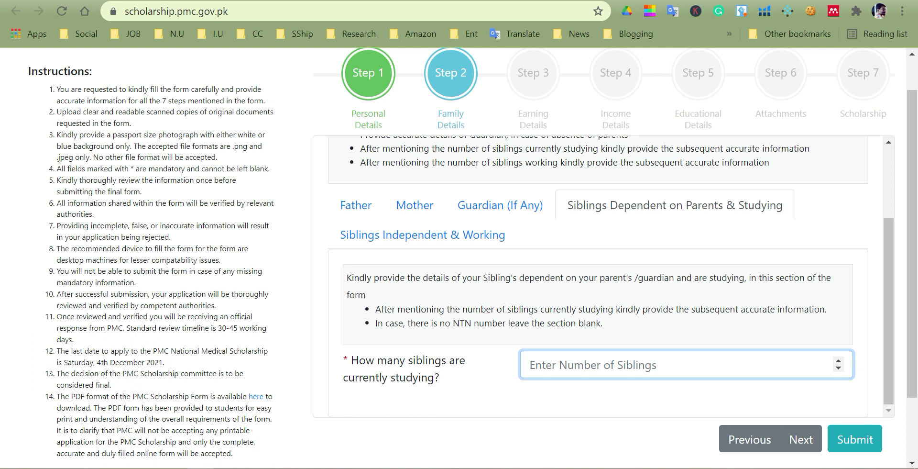
pyautogui.write('5')
pyautogui.press('BackSpace')
pyautogui.write('4')
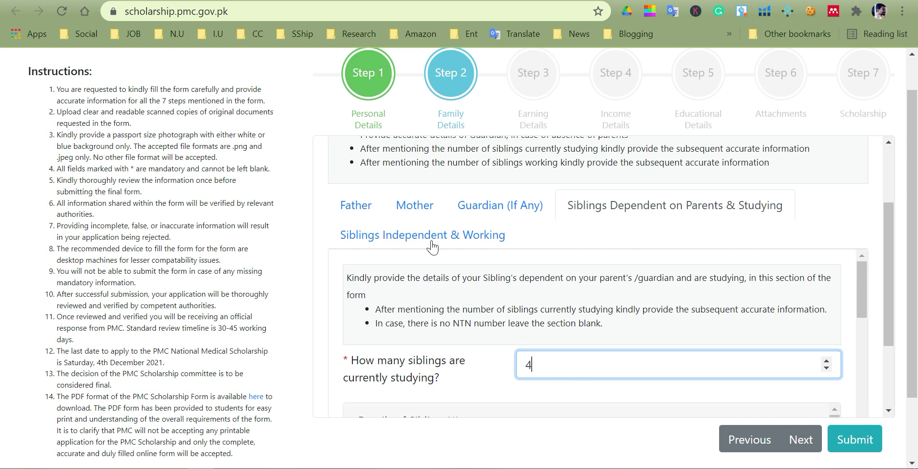
# - Try 12 as the number of working siblings in the Siblings Independent & Working section and clear the entry
pyautogui.click(432, 245)
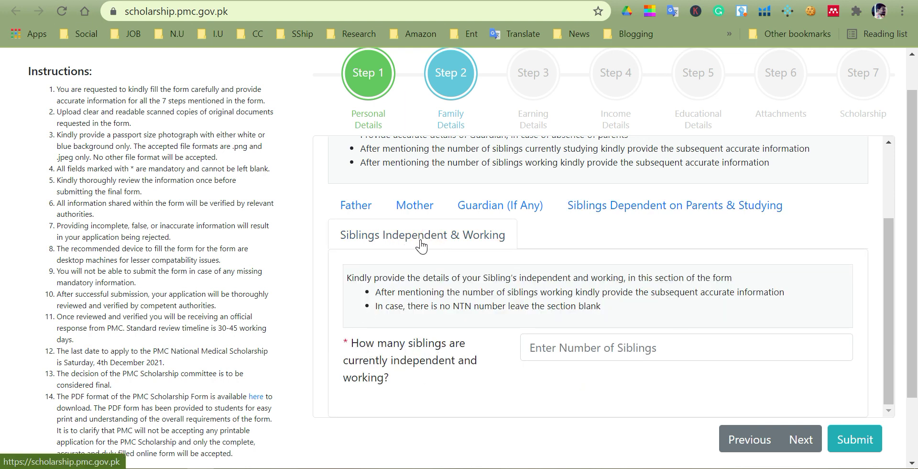
pyautogui.click(529, 348)
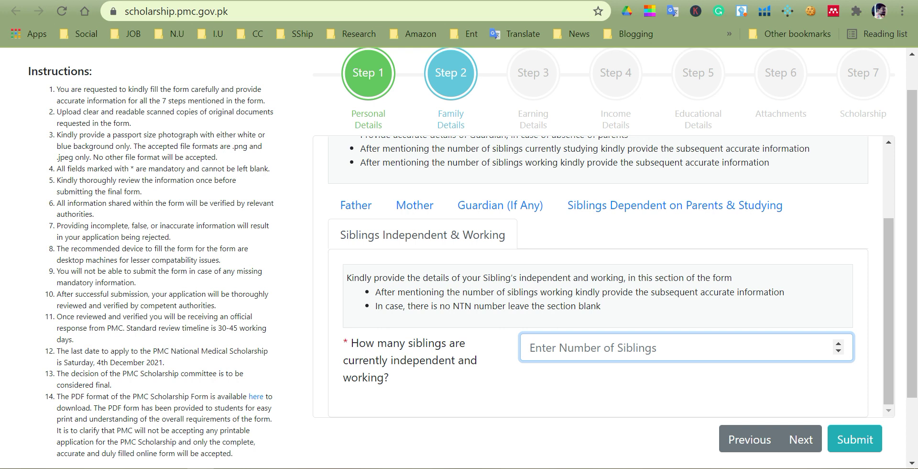
pyautogui.write('12')
pyautogui.press('BackSpace')
pyautogui.press('BackSpace')
# - Proceed to the Earning Details step and include the father among the earning family members
pyautogui.click(795, 442)
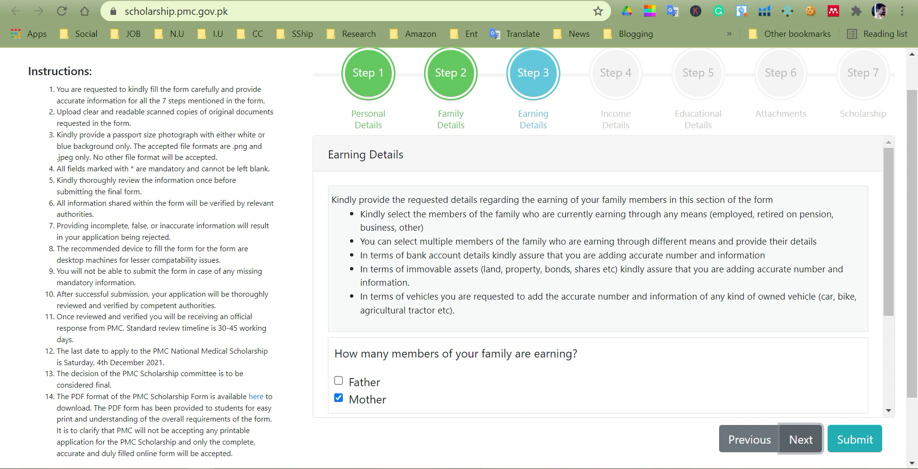
pyautogui.moveTo(886, 280); pyautogui.dragTo(894, 364)
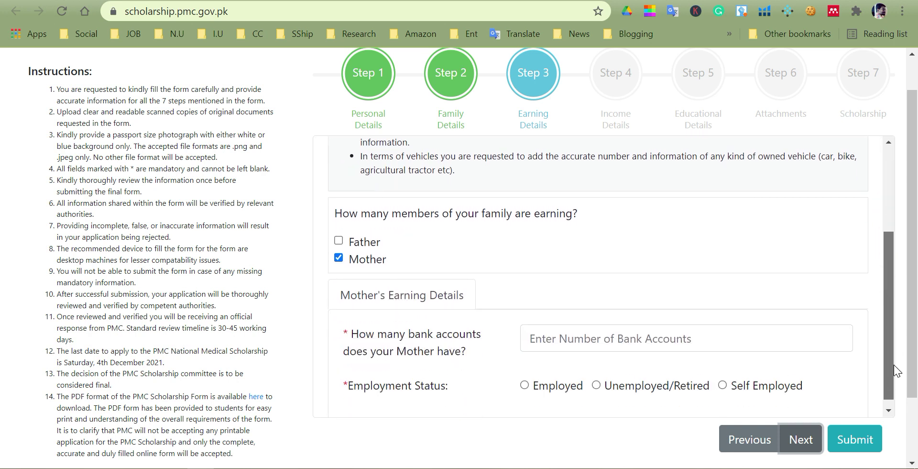
pyautogui.click(354, 245)
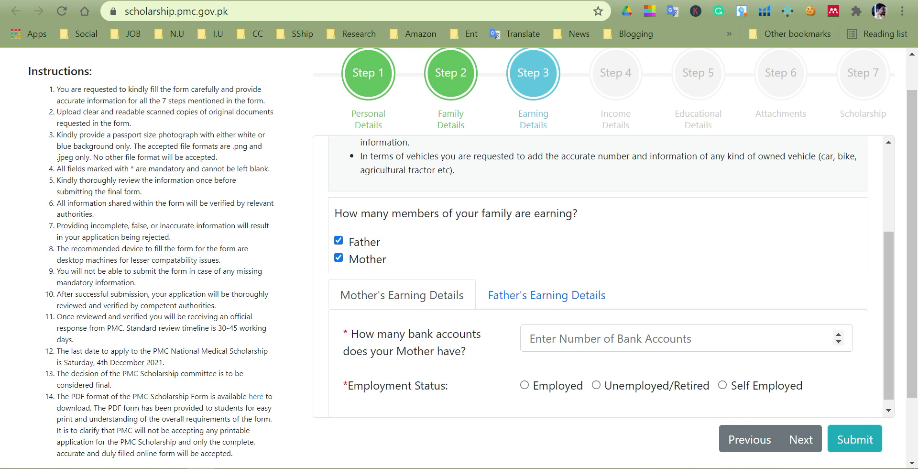
pyautogui.click(523, 298)
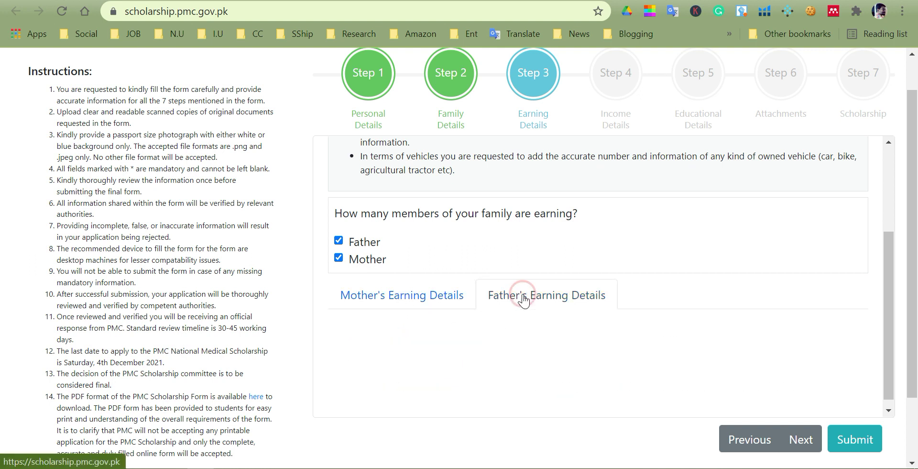
pyautogui.click(429, 297)
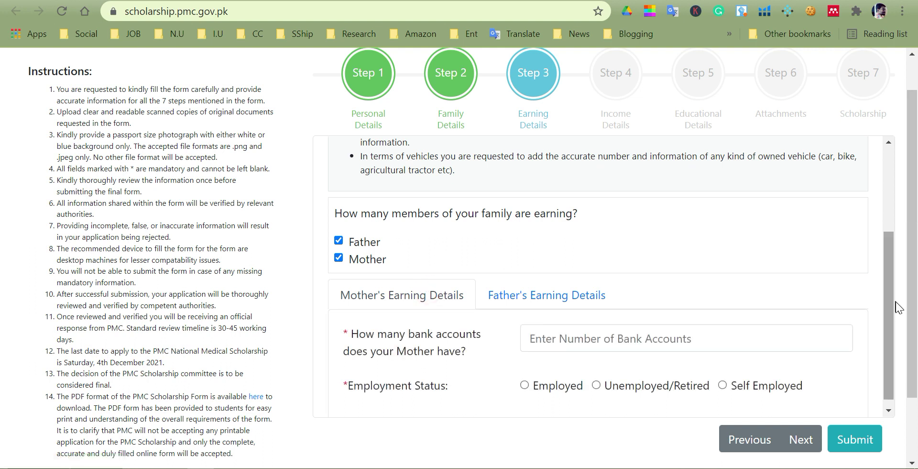
# - Set the number of the mother's bank accounts to 3 in Mother's Earning Details
pyautogui.moveTo(888, 300); pyautogui.dragTo(889, 366)
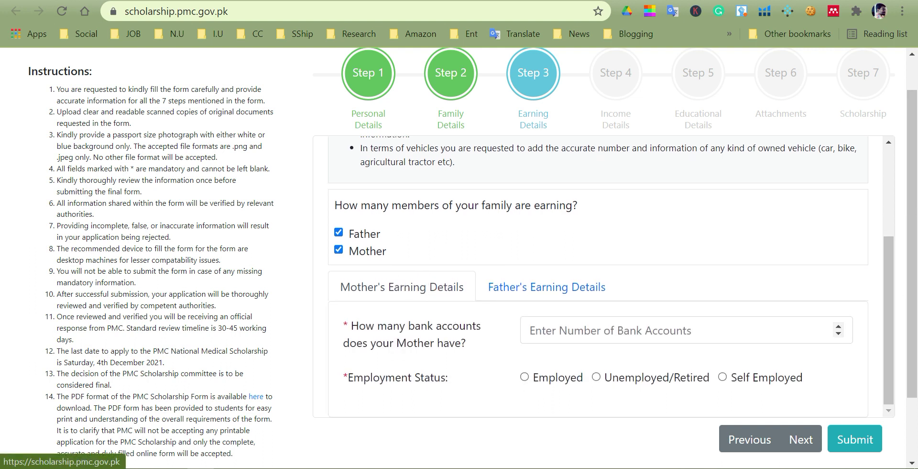
pyautogui.click(526, 330)
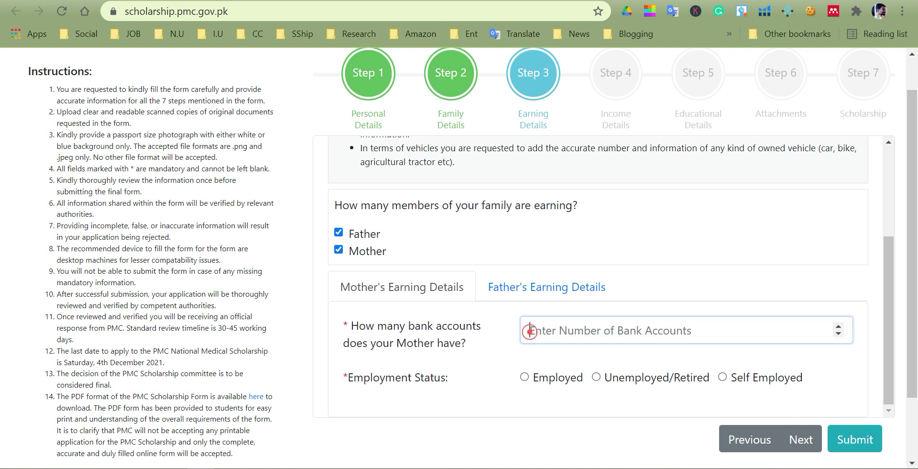
pyautogui.write('2')
pyautogui.press('BackSpace')
pyautogui.write('3')
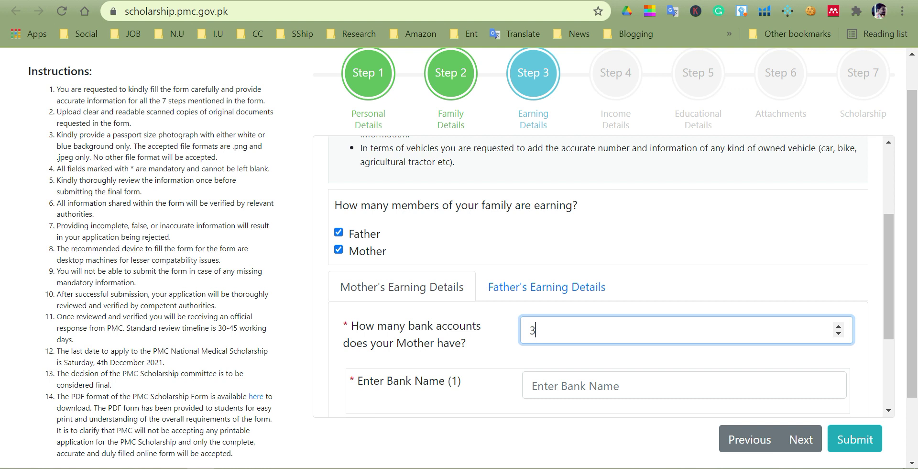
# - Enter ubl as the mother's first bank name and hbl as the second
pyautogui.moveTo(891, 299); pyautogui.dragTo(898, 389)
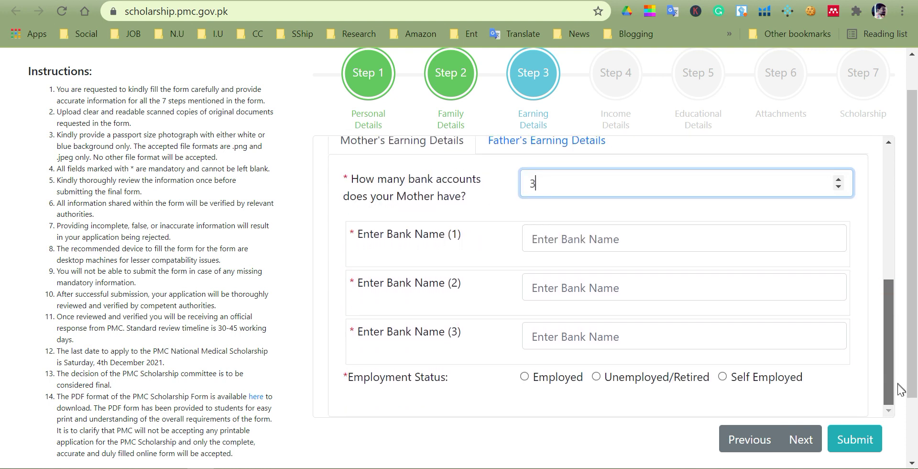
pyautogui.click(588, 240)
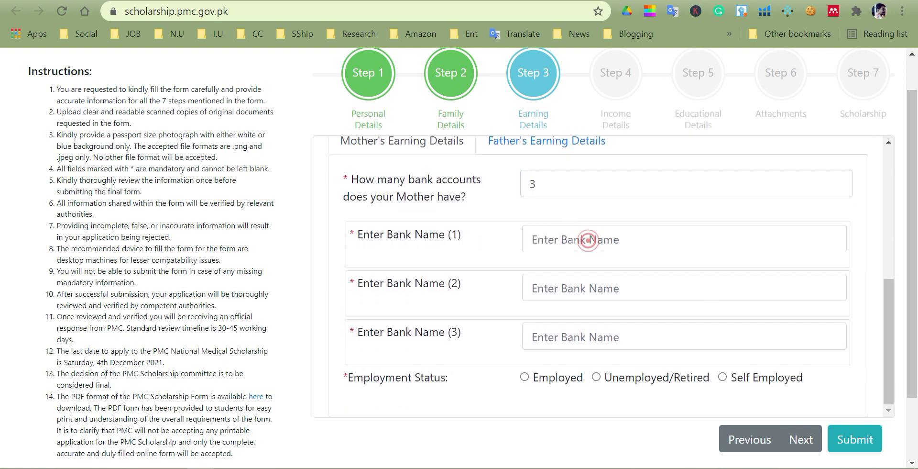
pyautogui.click(588, 239)
pyautogui.write('ubl')
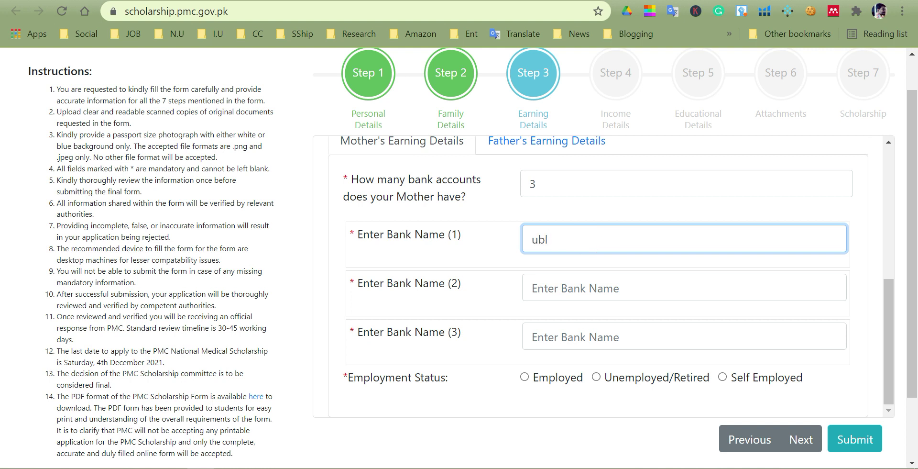
pyautogui.click(569, 288)
pyautogui.write('hbl')
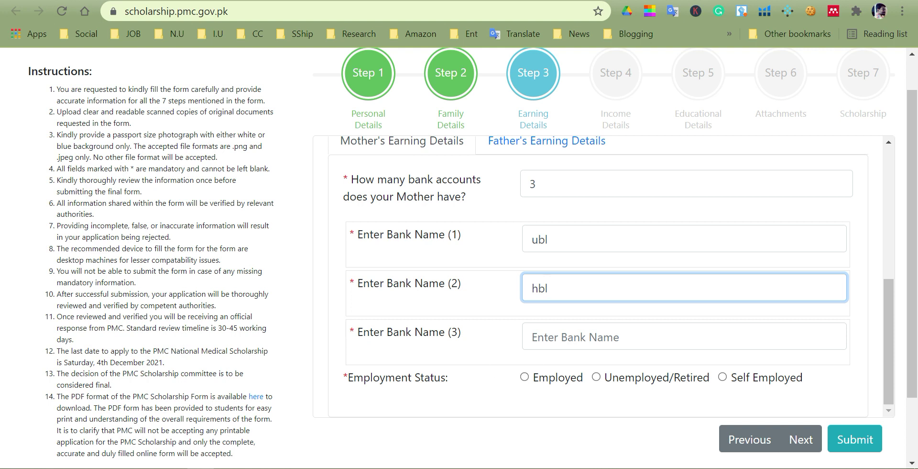
# - Check the employment fields for the Employed option and set the mother's employment status to Unemployed/Retired
pyautogui.click(532, 377)
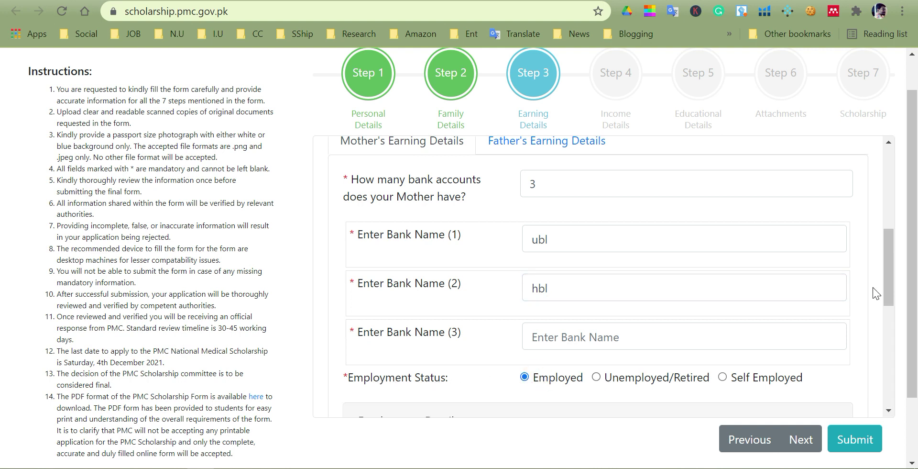
pyautogui.moveTo(890, 283); pyautogui.dragTo(897, 345)
pyautogui.scroll(3, 897, 346)
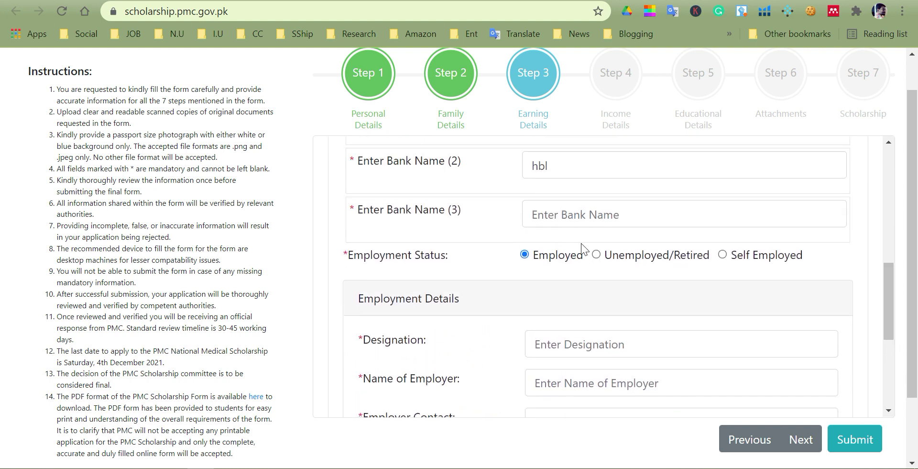
pyautogui.click(596, 255)
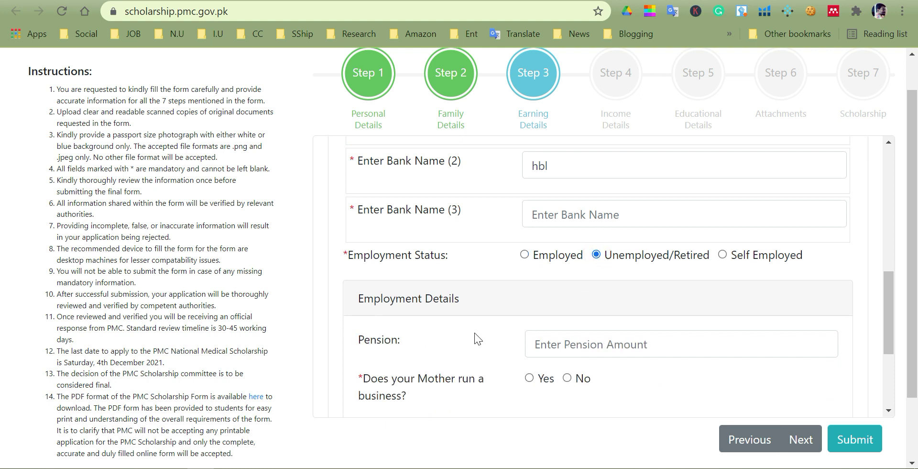
pyautogui.click(577, 338)
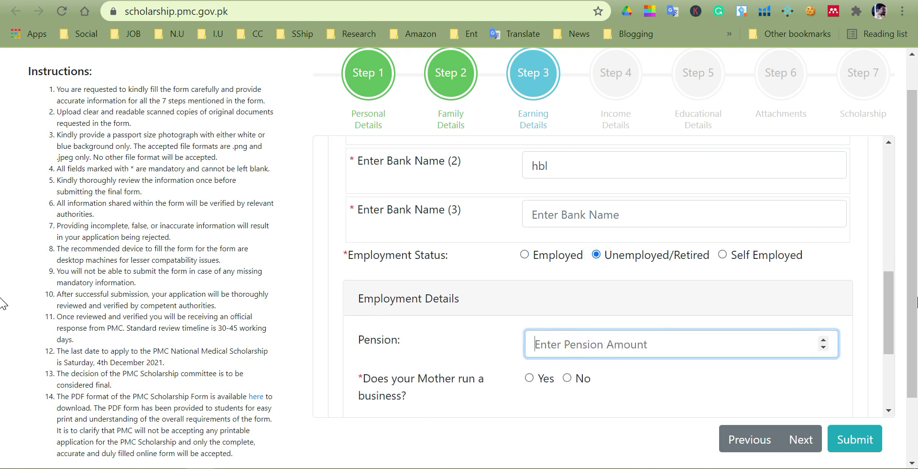
# - Try the Rent and Profit on Investments options for the mother's other income and set it to Agricultural
pyautogui.moveTo(894, 292); pyautogui.dragTo(904, 356)
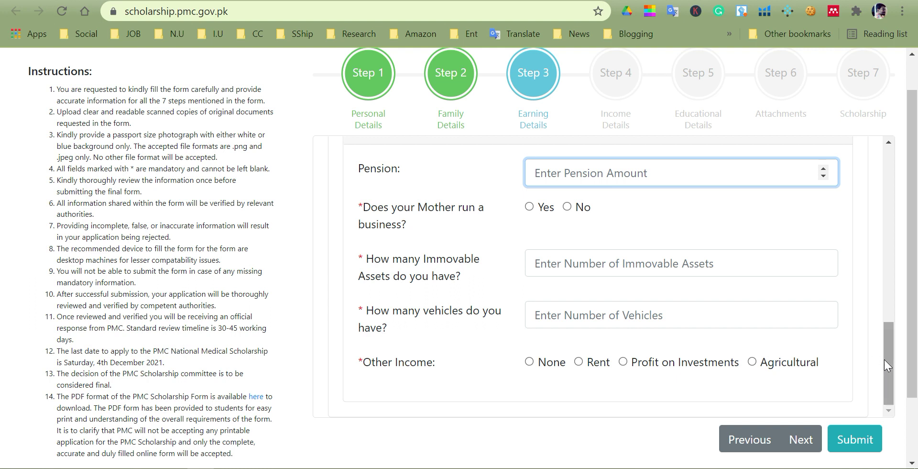
pyautogui.click(578, 362)
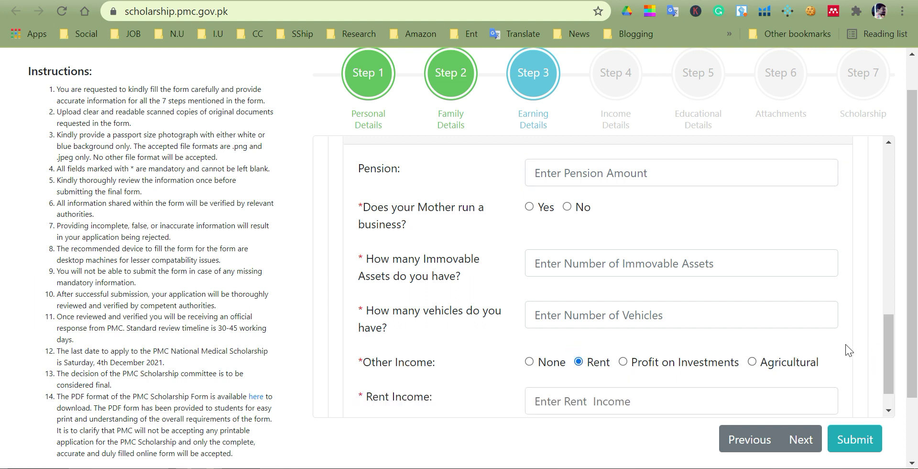
pyautogui.click(888, 353)
pyautogui.moveTo(889, 360); pyautogui.dragTo(893, 390)
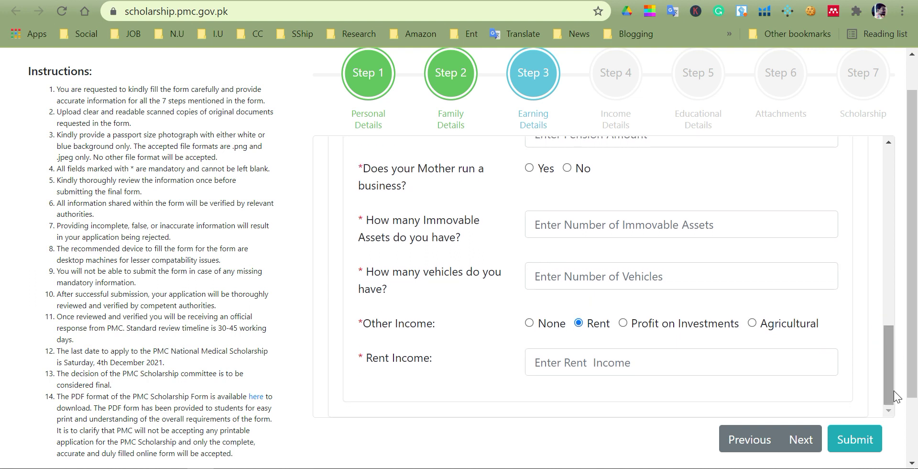
pyautogui.click(623, 323)
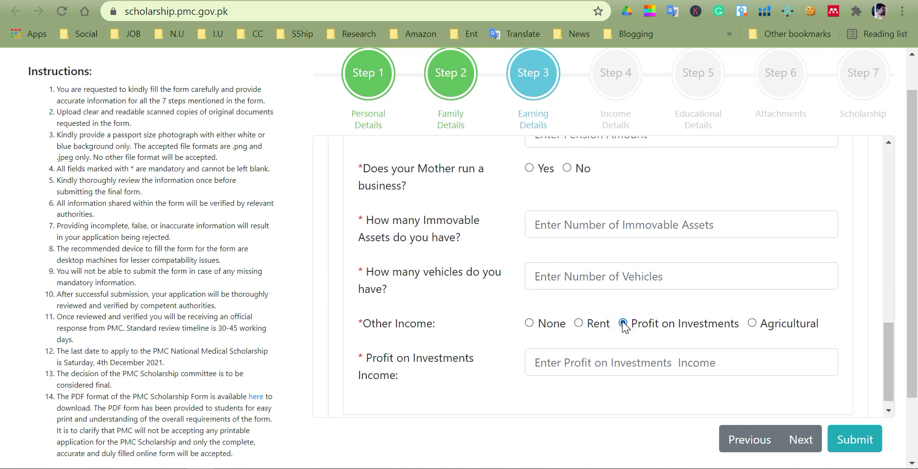
pyautogui.click(752, 323)
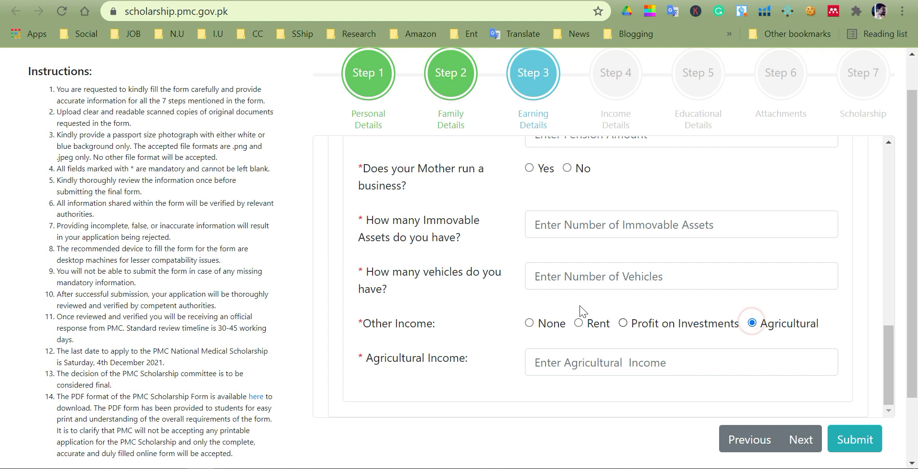
# - Set the mother's other income to None and open the Father's Earning Details to view its fields
pyautogui.click(530, 323)
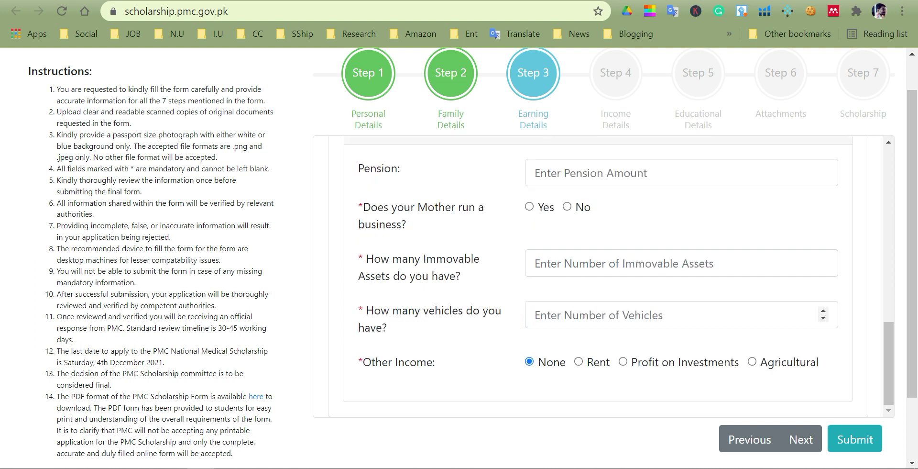
pyautogui.click(889, 324)
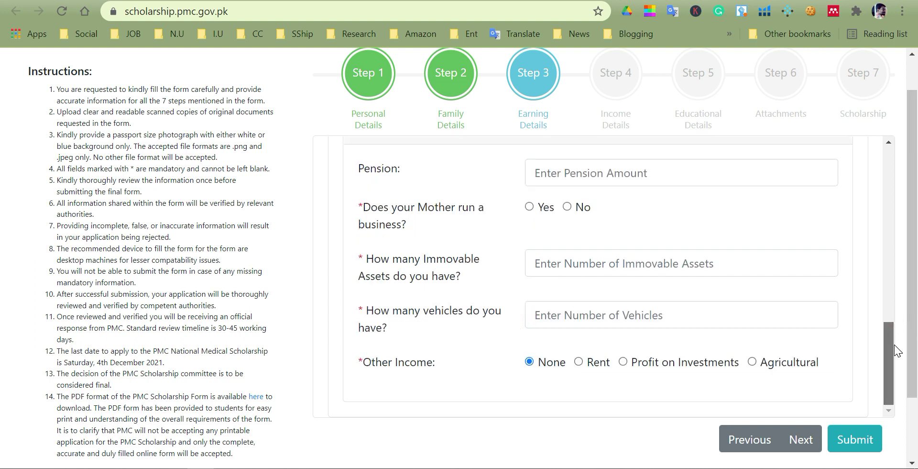
pyautogui.moveTo(892, 326); pyautogui.dragTo(887, 174)
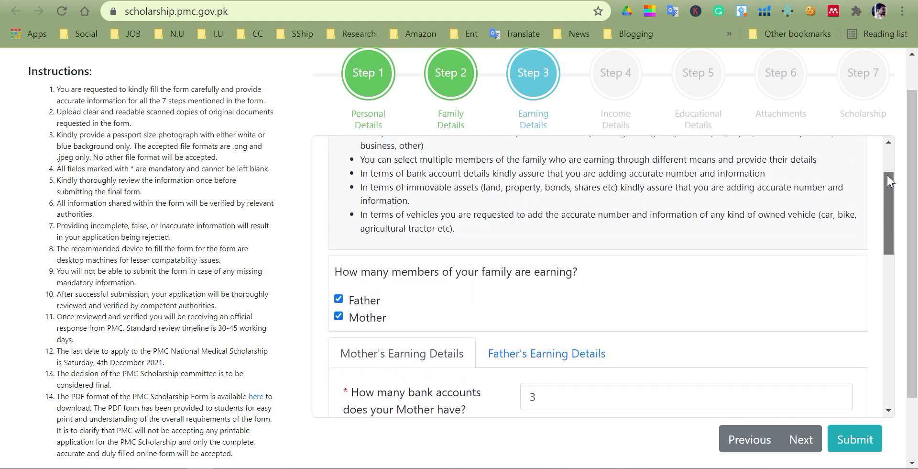
pyautogui.click(553, 351)
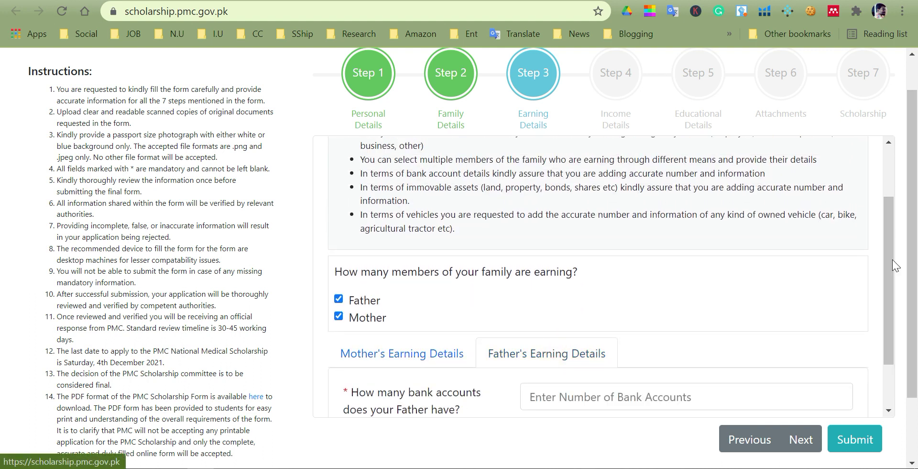
pyautogui.moveTo(887, 266); pyautogui.dragTo(888, 340)
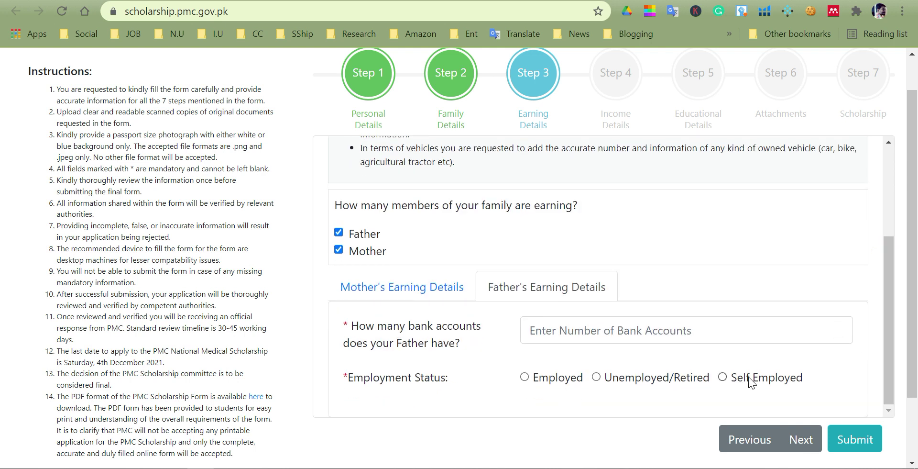
# - Advance to Income Details and examine the Salary, Pension and Business fields of the annual family income
pyautogui.click(809, 440)
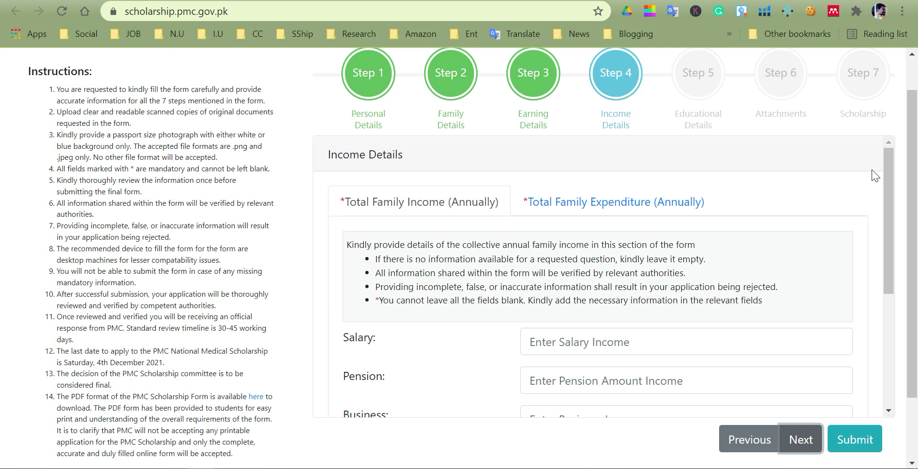
pyautogui.moveTo(891, 176); pyautogui.dragTo(917, 216)
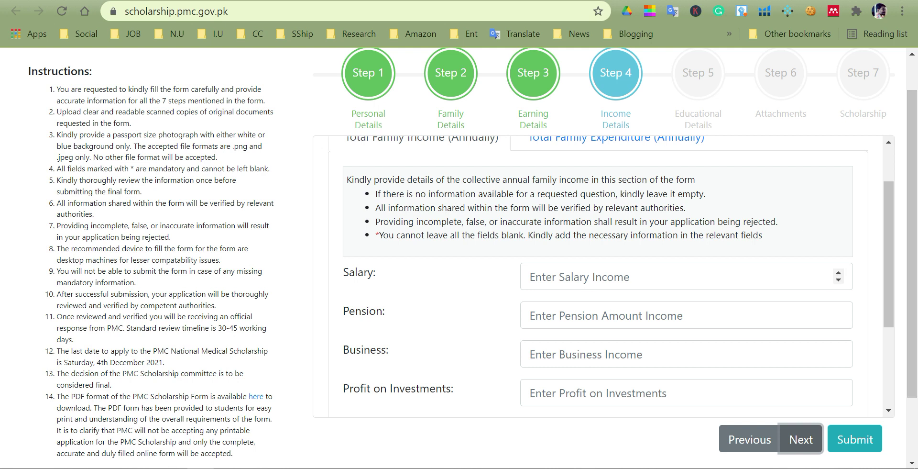
pyautogui.click(550, 275)
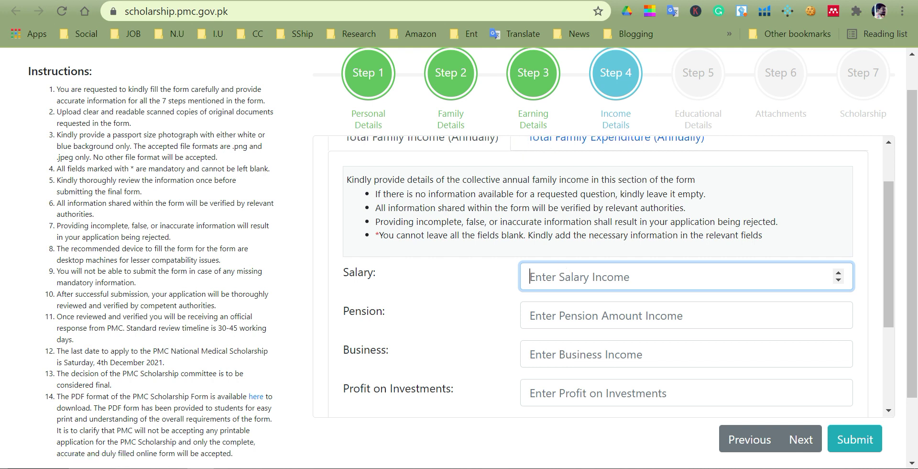
pyautogui.click(556, 271)
pyautogui.click(552, 320)
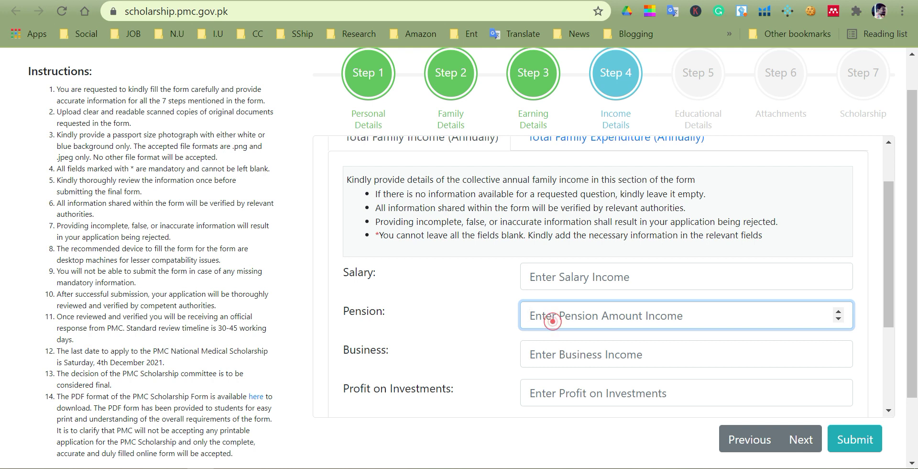
pyautogui.click(551, 280)
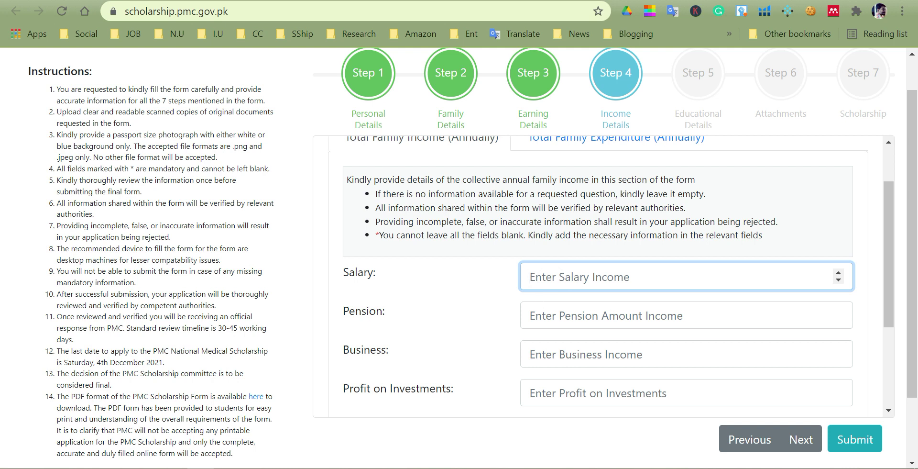
pyautogui.click(551, 310)
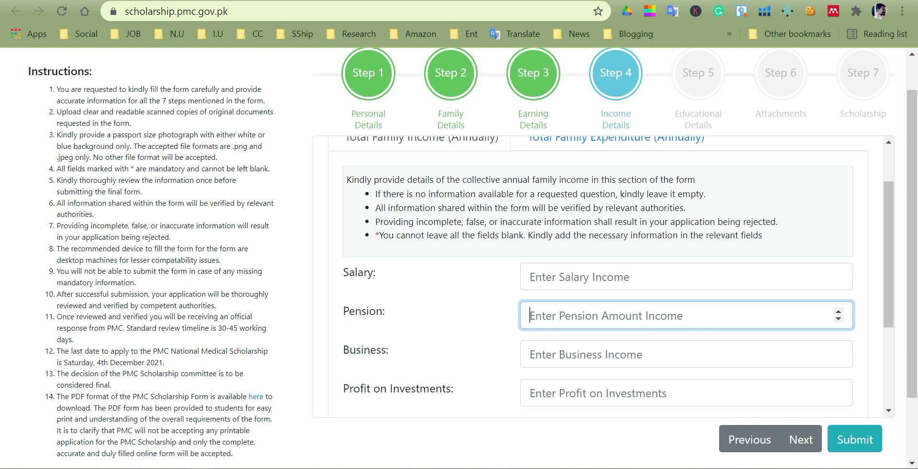
pyautogui.click(561, 355)
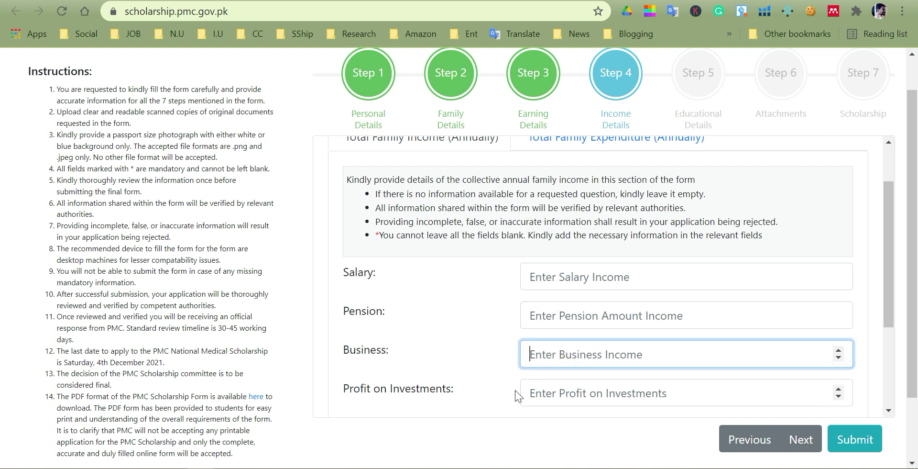
# - Examine the Profit on Investments, Rent, Agricultural and Other fields of the annual family income
pyautogui.moveTo(887, 315); pyautogui.dragTo(901, 405)
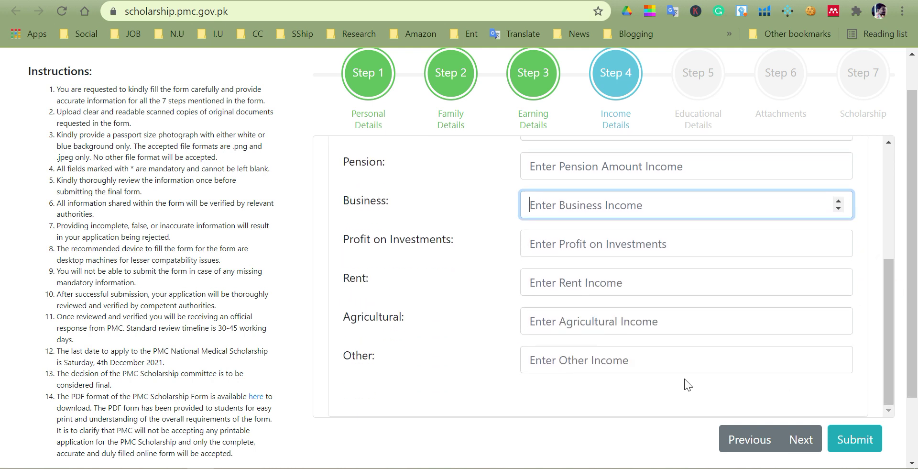
pyautogui.click(611, 241)
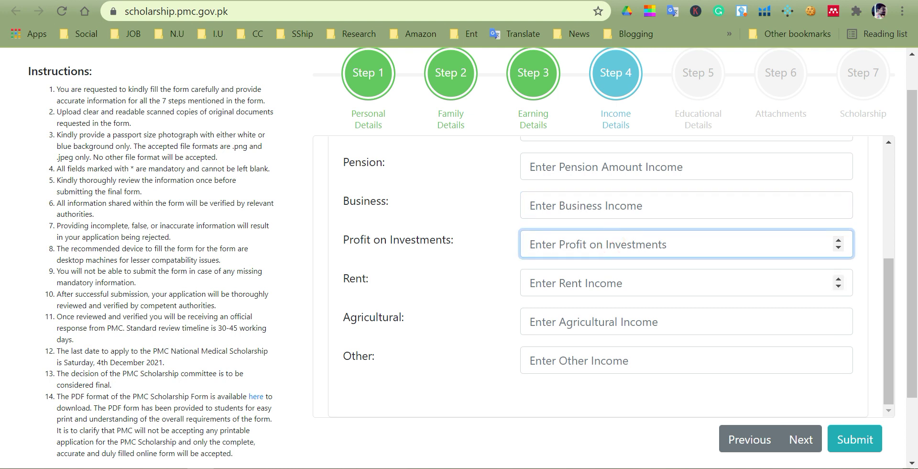
pyautogui.click(586, 284)
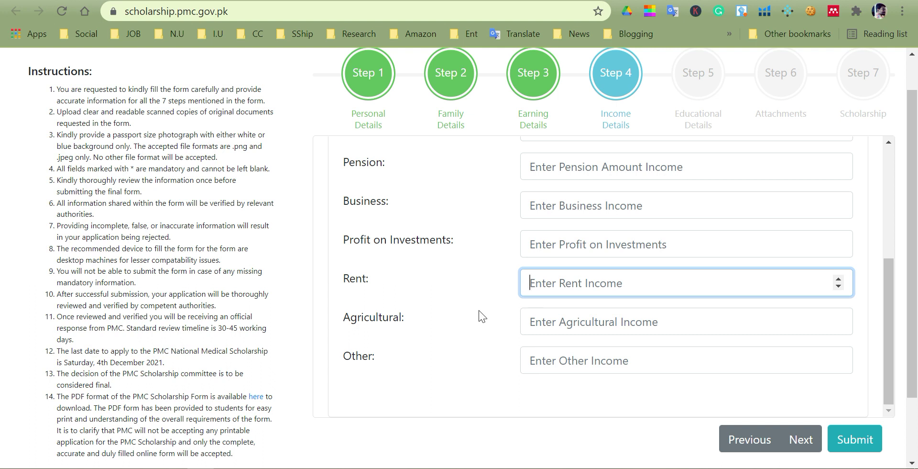
pyautogui.click(531, 321)
pyautogui.click(537, 359)
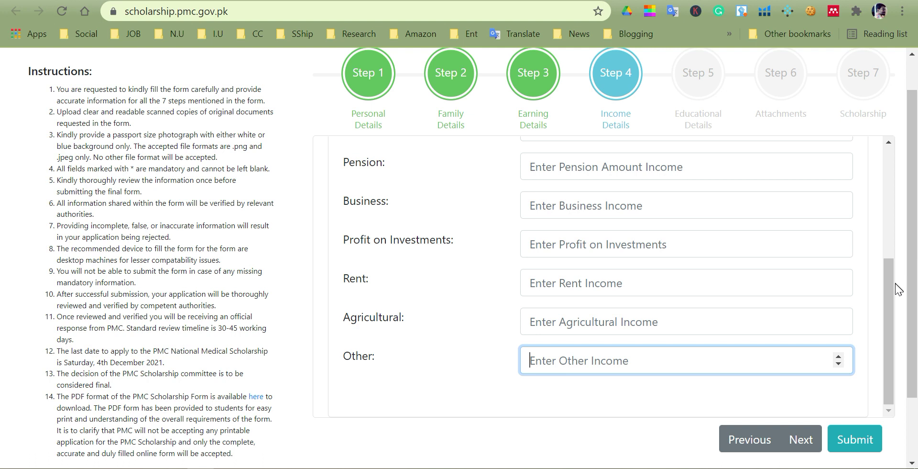
# - Open Total Family Expenditure (Annually), try the Owned option for the residence and set it to Rent
pyautogui.moveTo(889, 281); pyautogui.dragTo(901, 153)
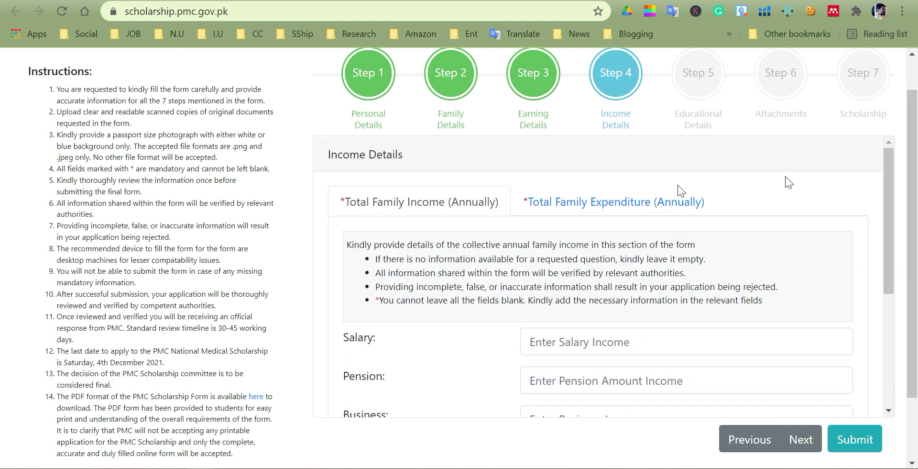
pyautogui.click(592, 203)
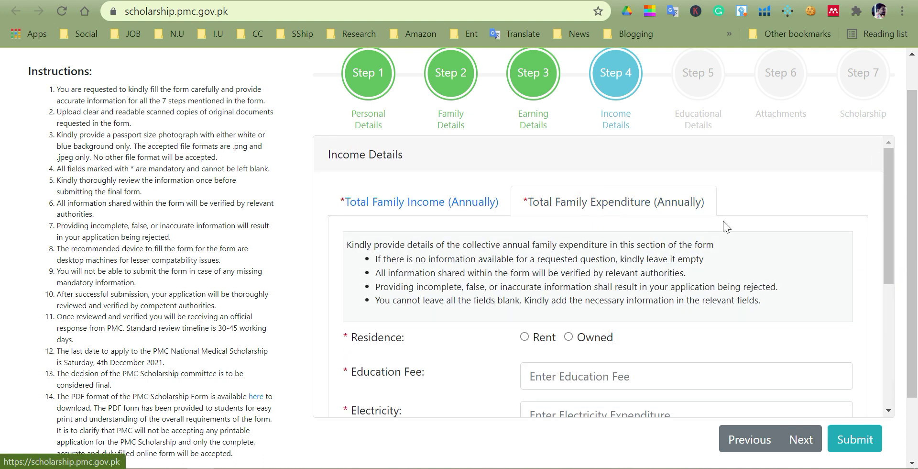
pyautogui.moveTo(890, 207)
pyautogui.mouseDown()
pyautogui.moveTo(895, 240)
pyautogui.moveTo(894, 217)
pyautogui.mouseUp()
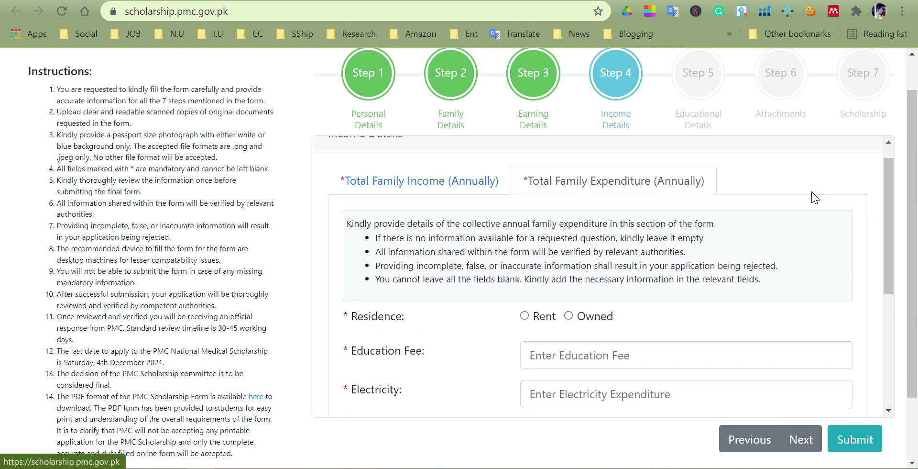
pyautogui.moveTo(887, 211); pyautogui.dragTo(877, 256)
pyautogui.click(525, 224)
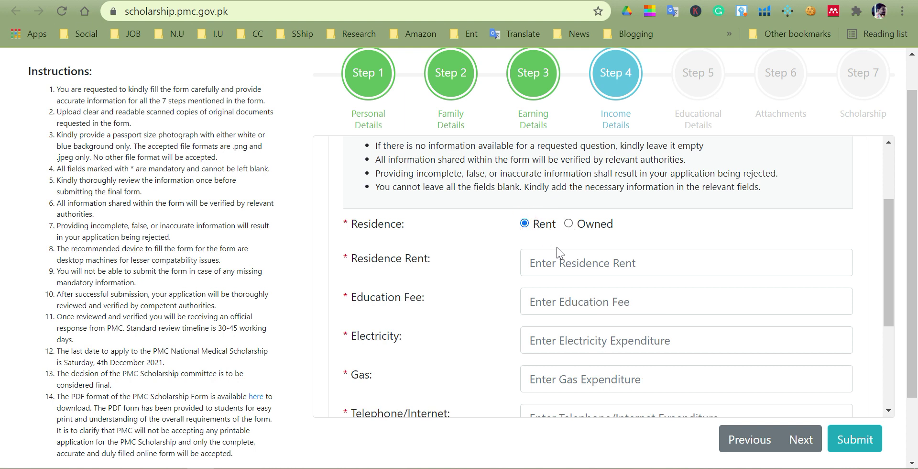
pyautogui.click(560, 263)
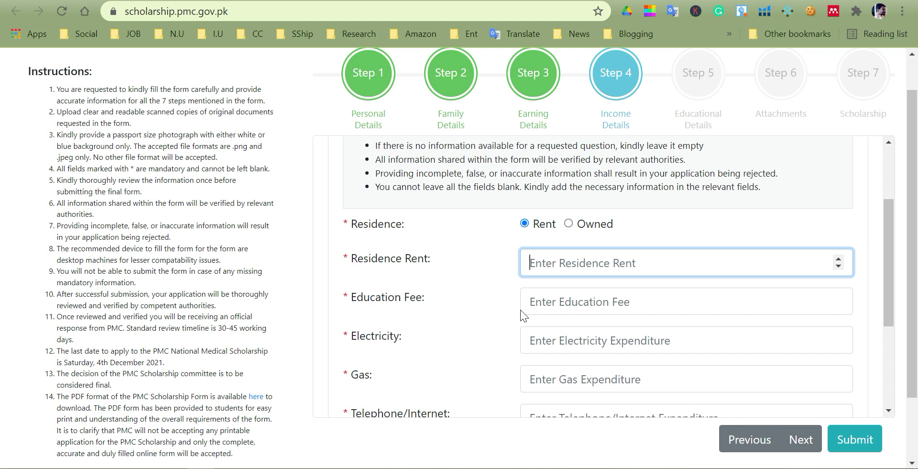
pyautogui.click(525, 225)
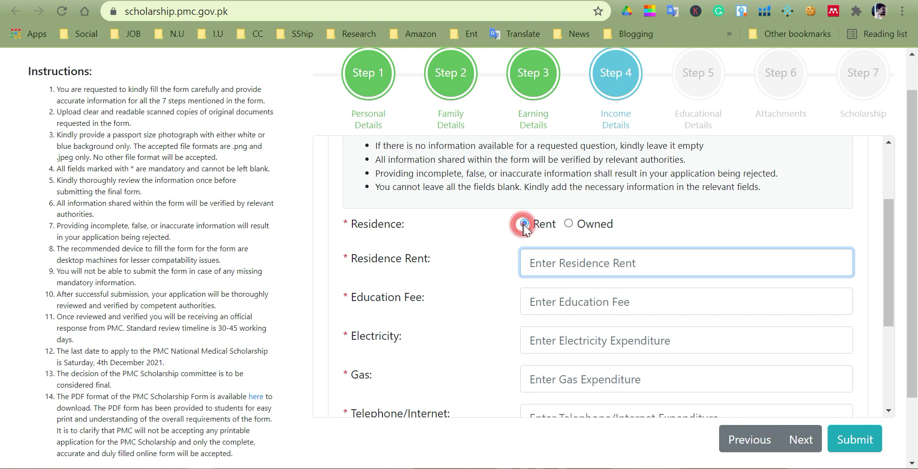
pyautogui.click(569, 224)
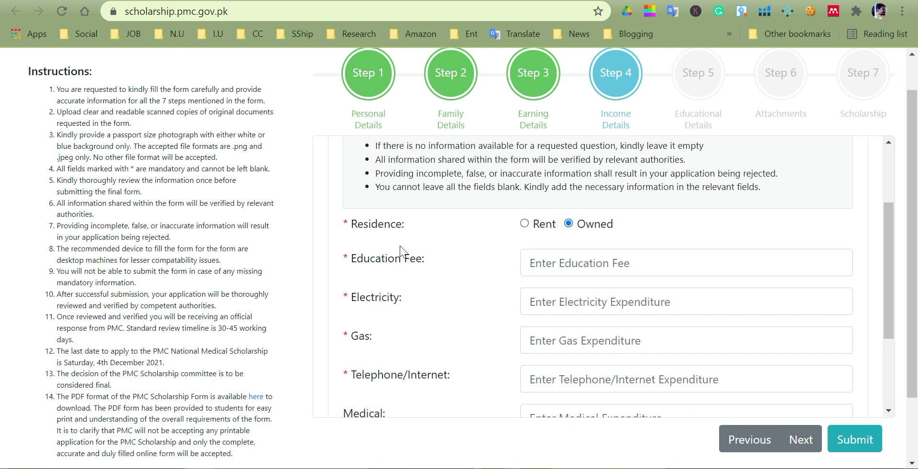
pyautogui.click(524, 224)
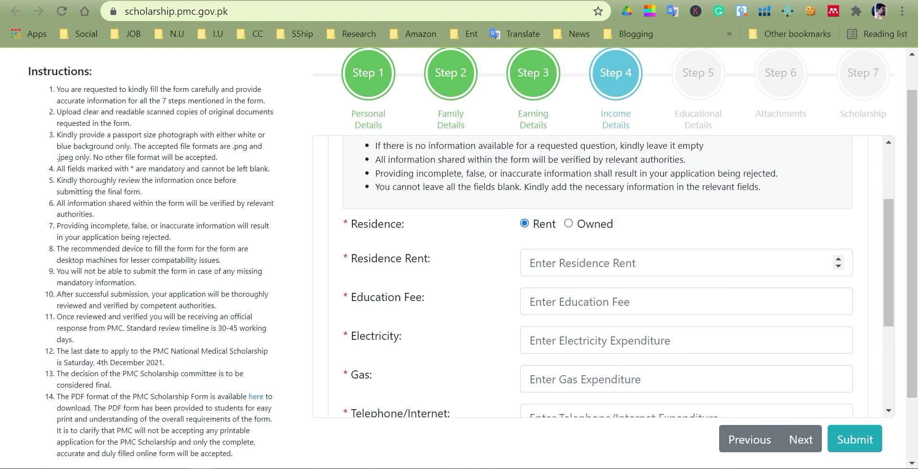
# - Examine the annual expenditure fields for residence rent, education fee, electricity, gas, telephone/internet and medical costs
pyautogui.click(561, 262)
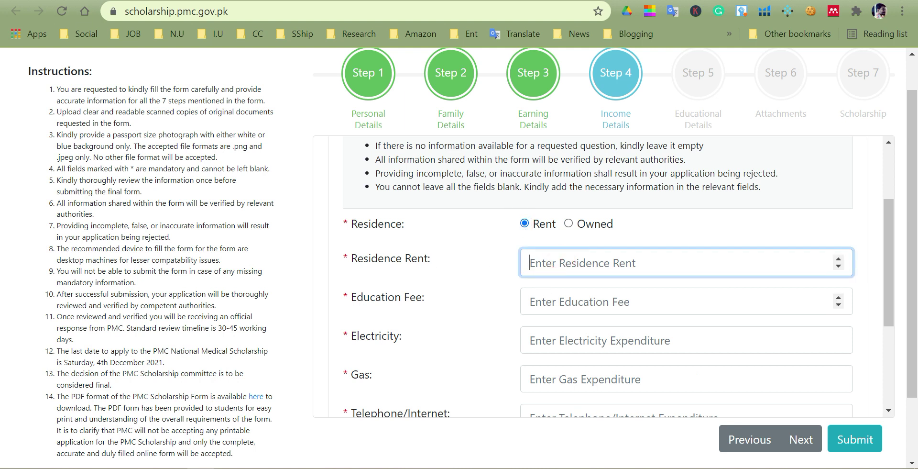
pyautogui.click(545, 304)
pyautogui.click(567, 345)
pyautogui.moveTo(888, 290); pyautogui.dragTo(896, 348)
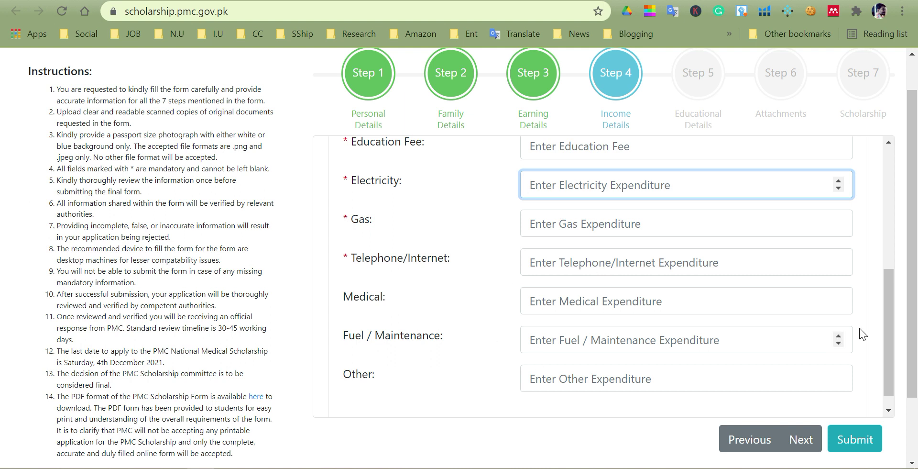
pyautogui.moveTo(888, 344); pyautogui.dragTo(883, 300)
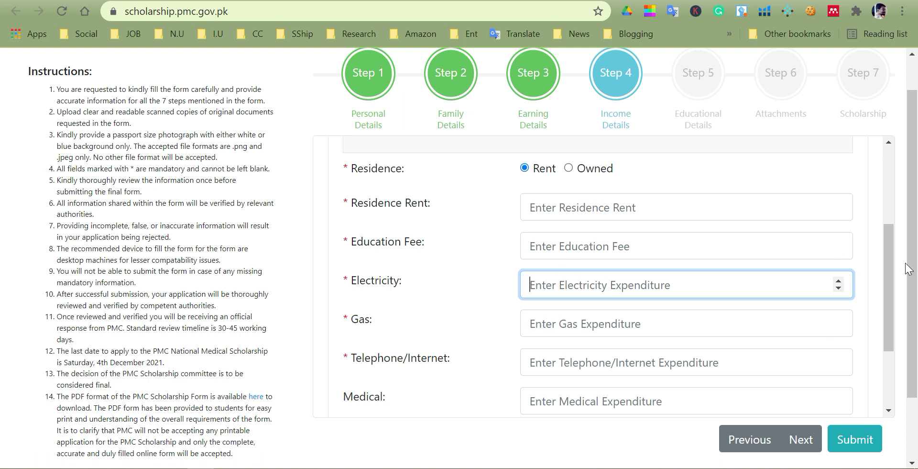
pyautogui.moveTo(888, 264); pyautogui.dragTo(888, 291)
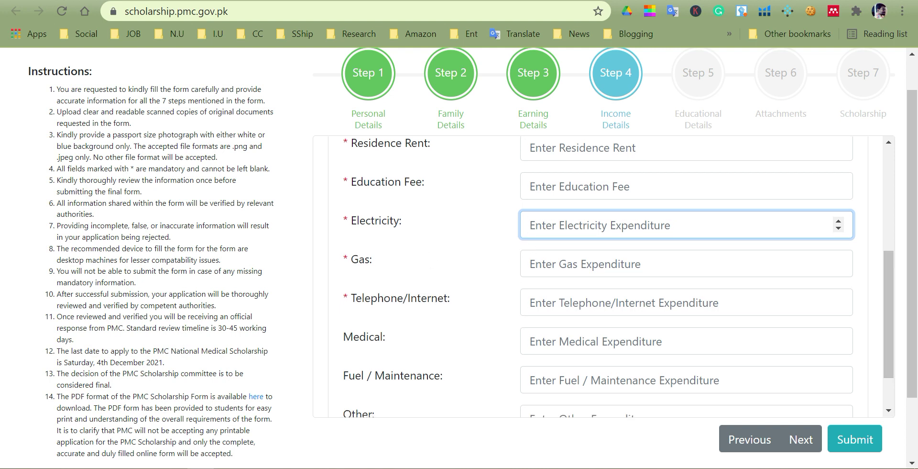
pyautogui.click(588, 302)
pyautogui.click(594, 337)
pyautogui.moveTo(887, 311); pyautogui.dragTo(889, 291)
pyautogui.click(528, 194)
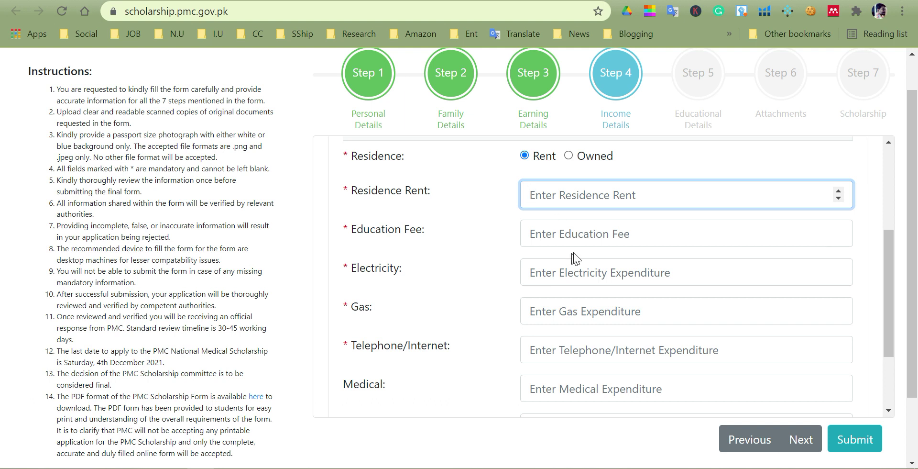
pyautogui.click(601, 239)
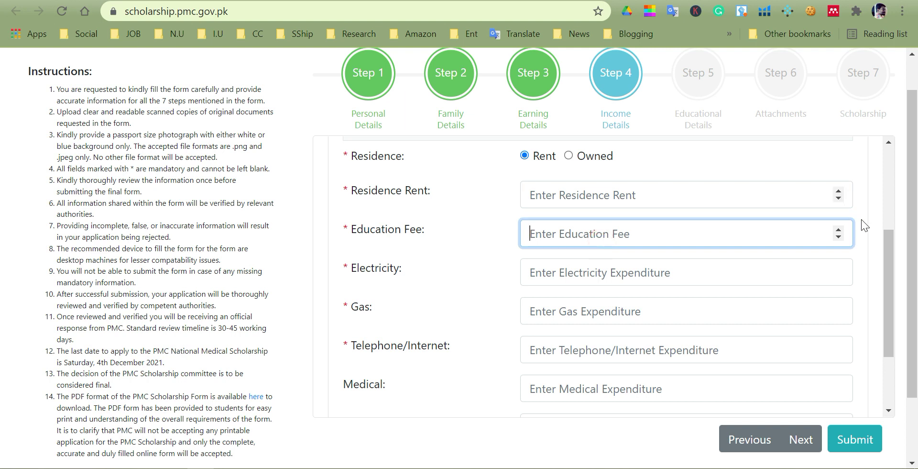
# - Check the Fuel / Maintenance and Other expenditure fields and advance to Educational Details
pyautogui.click(888, 253)
pyautogui.moveTo(887, 253); pyautogui.dragTo(884, 316)
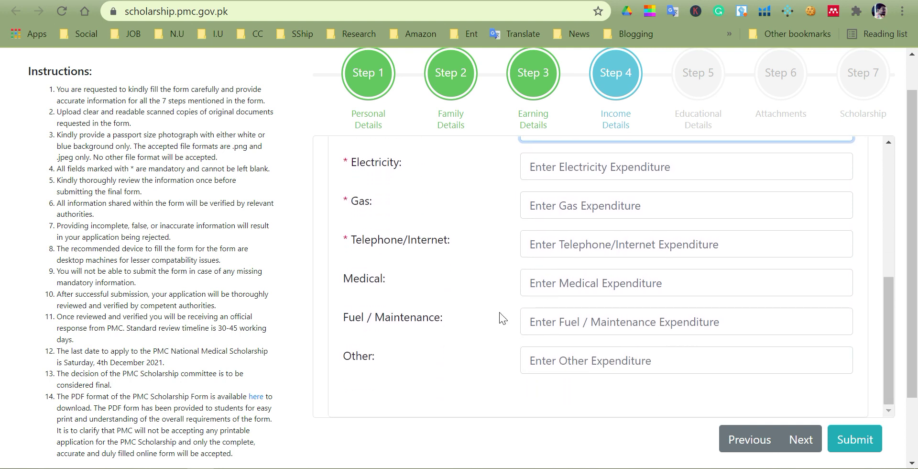
pyautogui.click(577, 320)
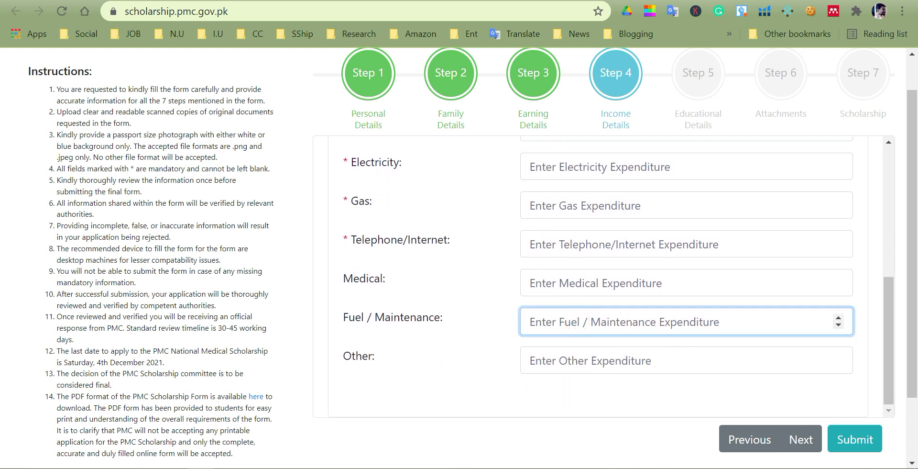
pyautogui.click(558, 364)
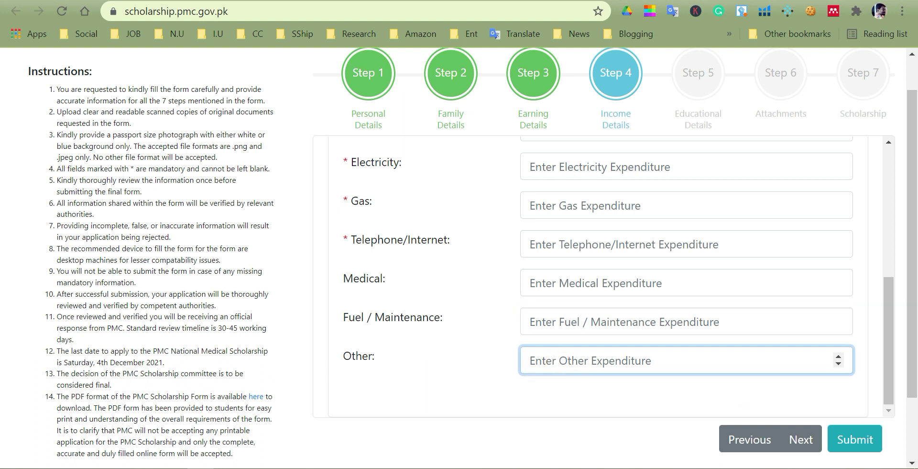
pyautogui.click(891, 328)
pyautogui.moveTo(891, 328); pyautogui.dragTo(884, 198)
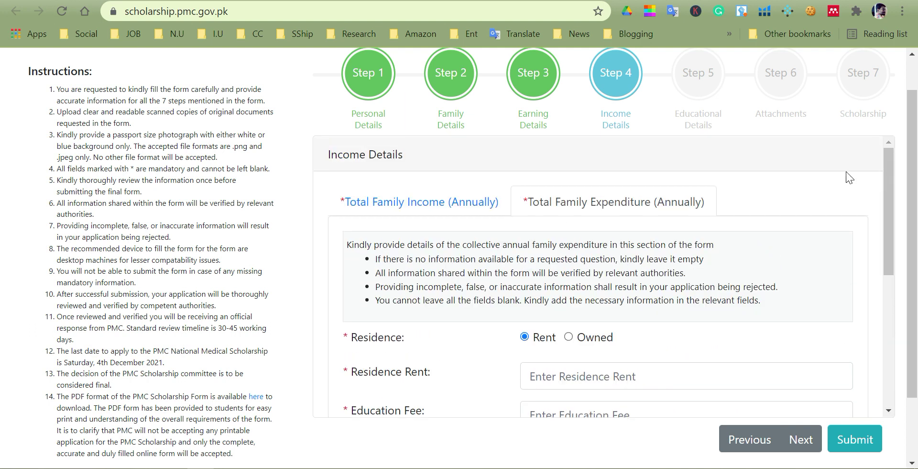
pyautogui.click(801, 439)
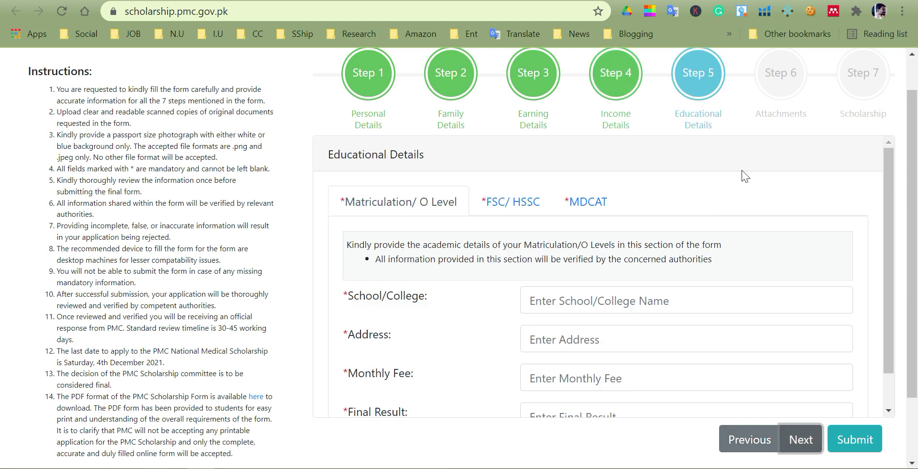
# - Examine the school, address, monthly fee and final result fields for Matriculation/O Level and FSC/HSSC
pyautogui.moveTo(889, 190); pyautogui.dragTo(880, 237)
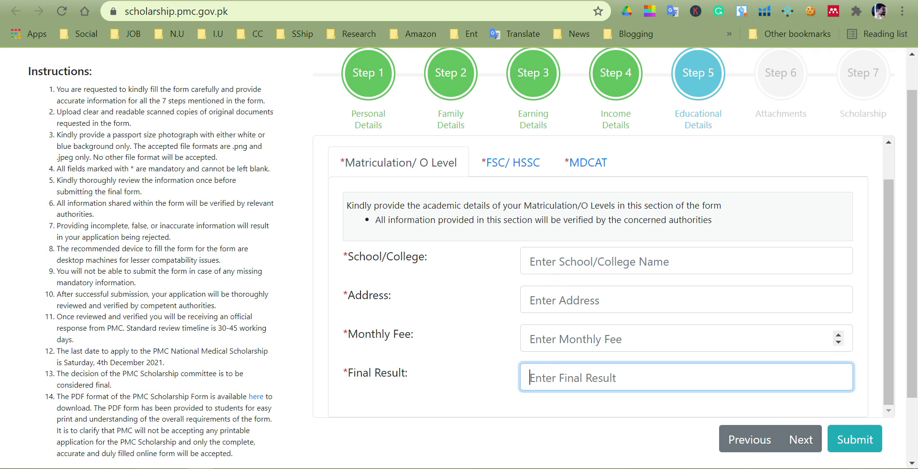
pyautogui.click(511, 165)
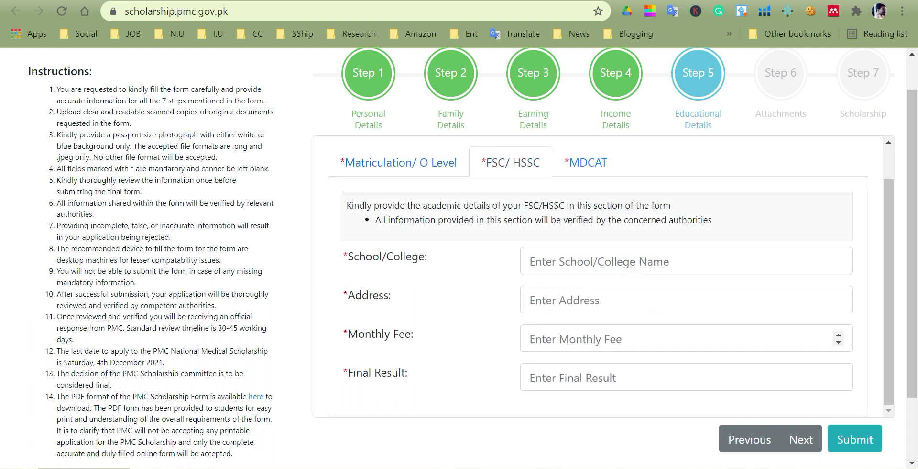
pyautogui.click(553, 339)
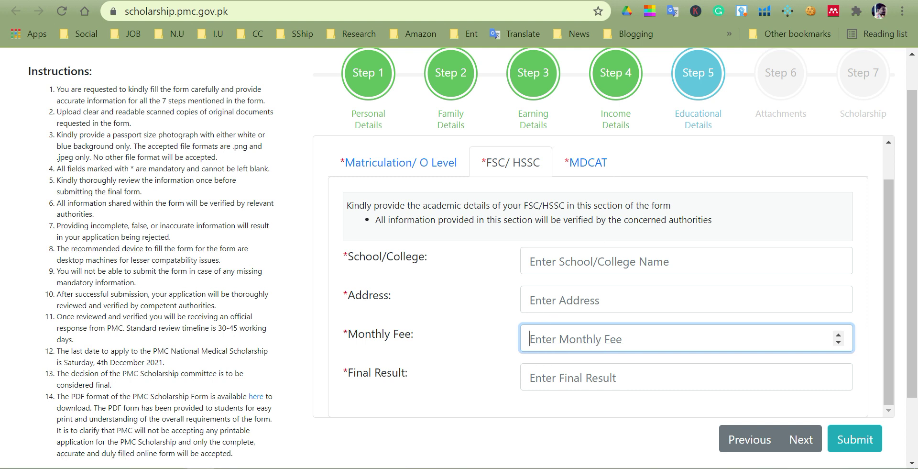
pyautogui.click(550, 377)
pyautogui.click(551, 268)
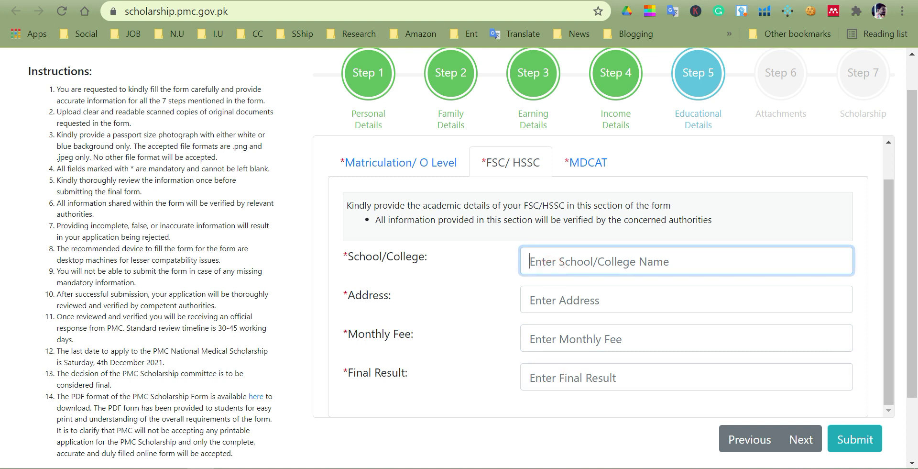
# - In the MDCAT details, mark the test as passed in sessions 2020 and 2021, and advance to Attachments
pyautogui.click(576, 173)
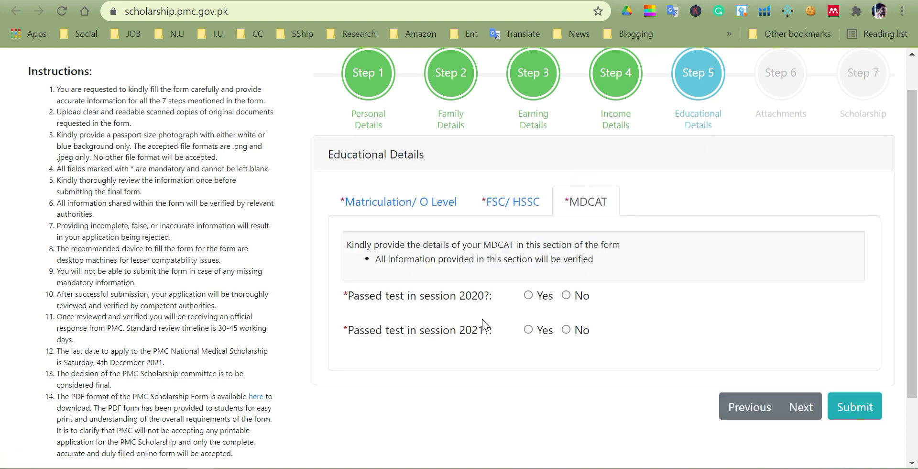
pyautogui.click(528, 295)
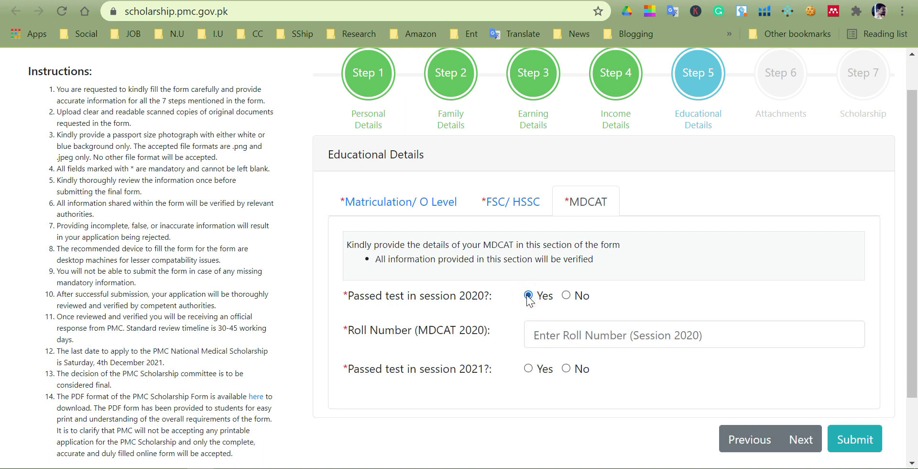
pyautogui.click(570, 338)
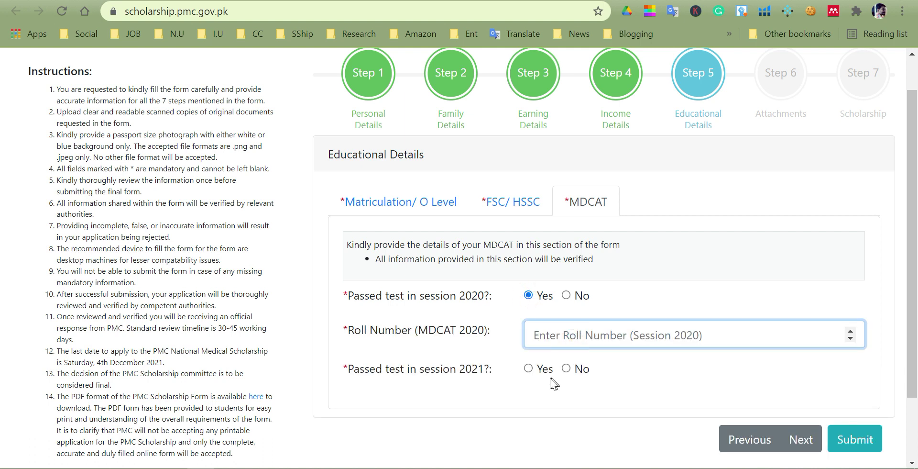
pyautogui.click(528, 369)
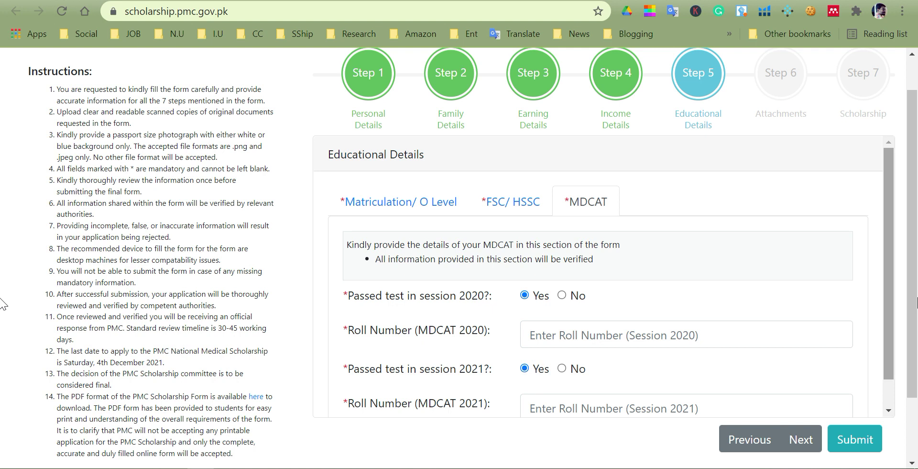
pyautogui.moveTo(885, 280); pyautogui.dragTo(885, 240)
pyautogui.click(799, 440)
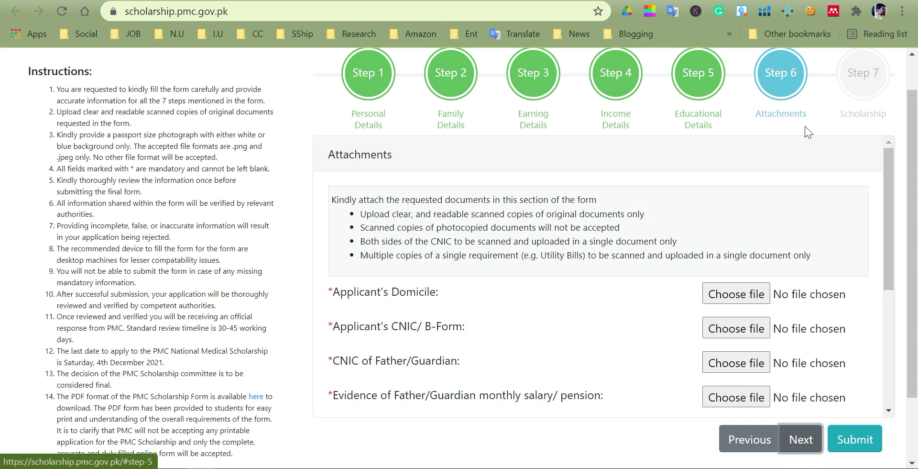
# - Read the attachment instructions on photocopied documents, both CNIC sides and multiple copies of a single requirement
pyautogui.moveTo(886, 194); pyautogui.dragTo(915, 195)
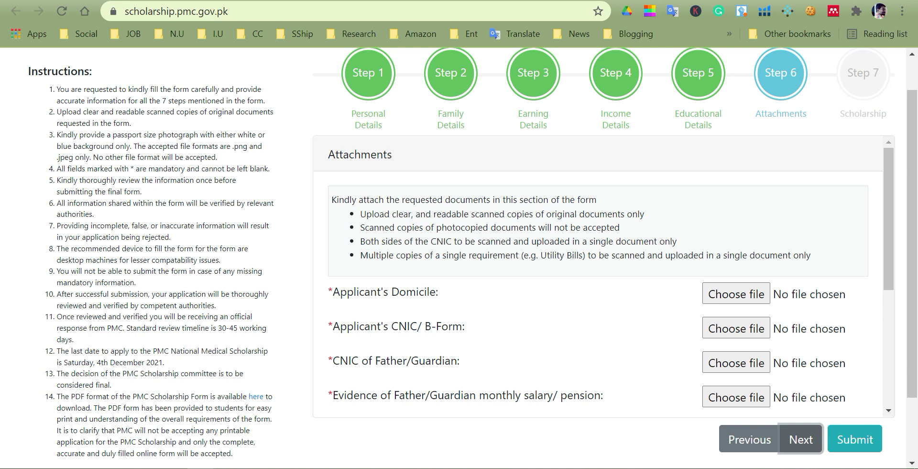
pyautogui.moveTo(621, 228); pyautogui.dragTo(361, 228)
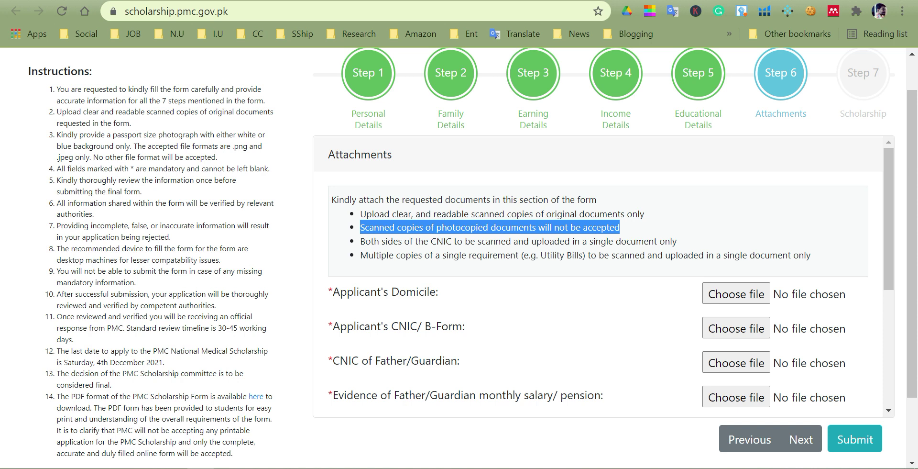
pyautogui.click(677, 241)
pyautogui.moveTo(677, 241); pyautogui.dragTo(361, 241)
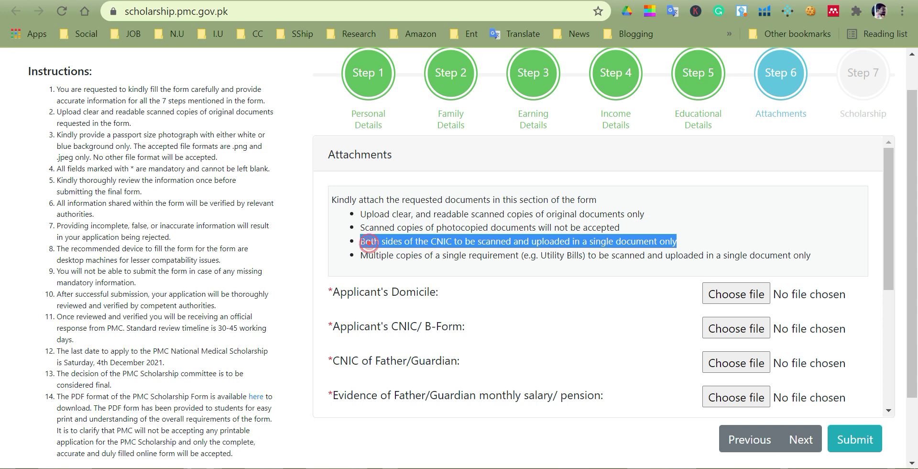
pyautogui.click(363, 241)
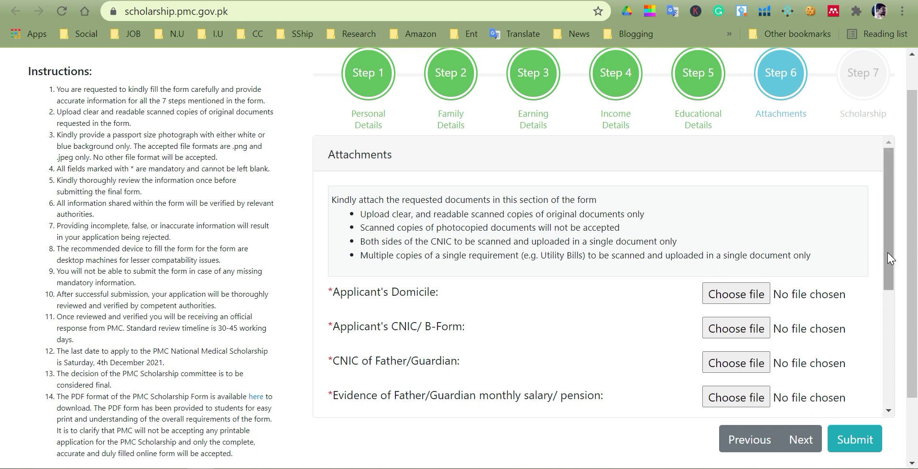
pyautogui.moveTo(887, 251); pyautogui.dragTo(888, 270)
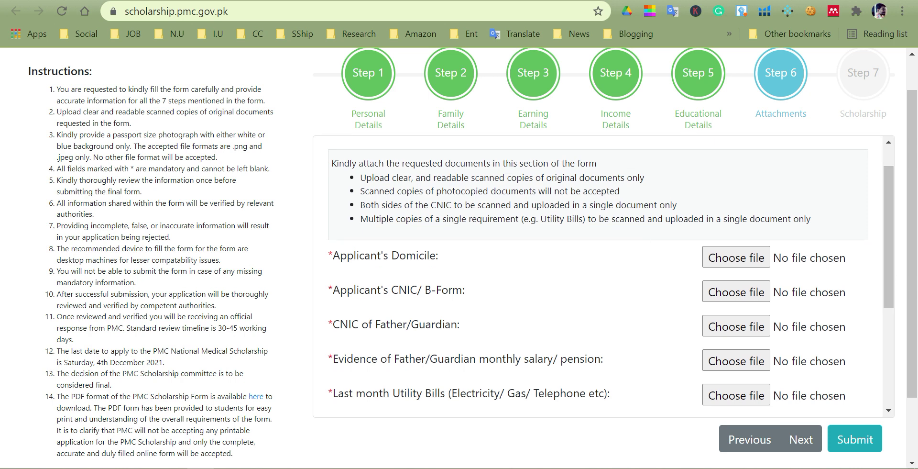
pyautogui.moveTo(810, 220); pyautogui.dragTo(360, 219)
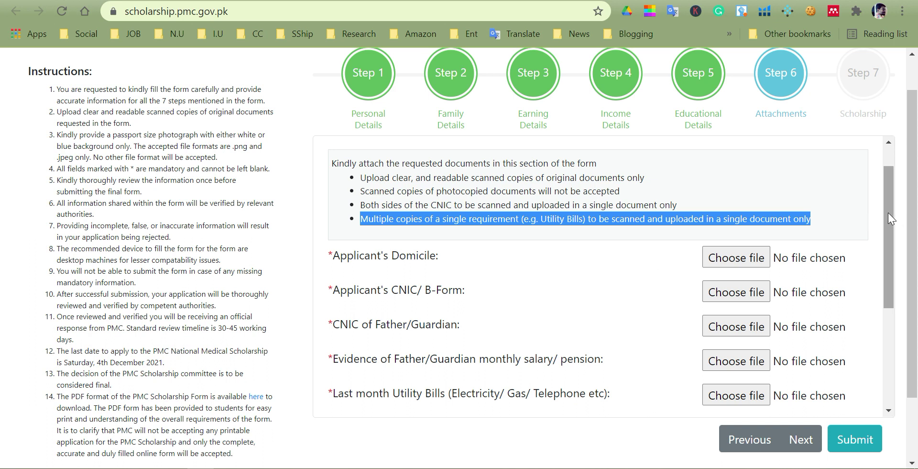
# - Review the list of required documents, from domicile and utility bills to educational transcripts, and advance to the Scholarship step
pyautogui.moveTo(888, 213); pyautogui.dragTo(887, 242)
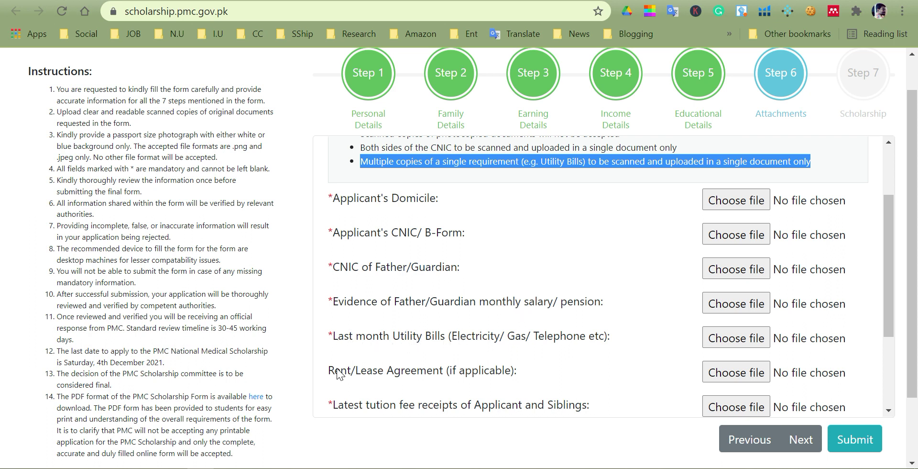
pyautogui.moveTo(621, 336); pyautogui.dragTo(338, 336)
pyautogui.click(486, 345)
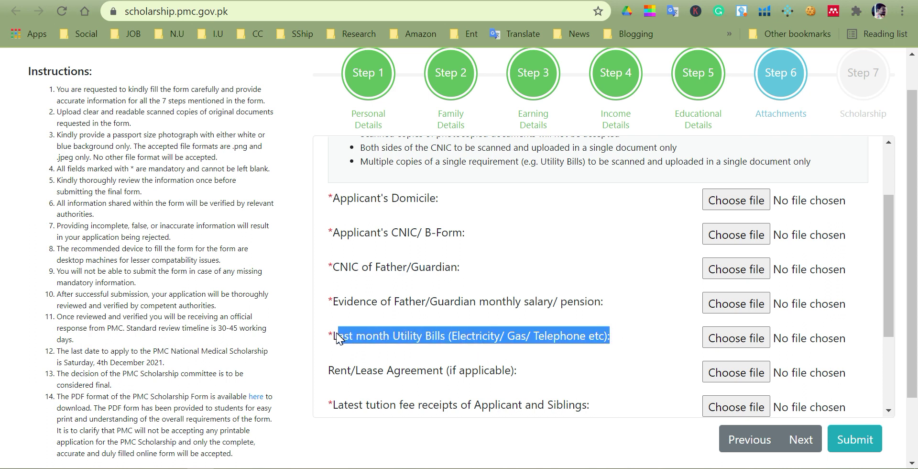
pyautogui.click(420, 335)
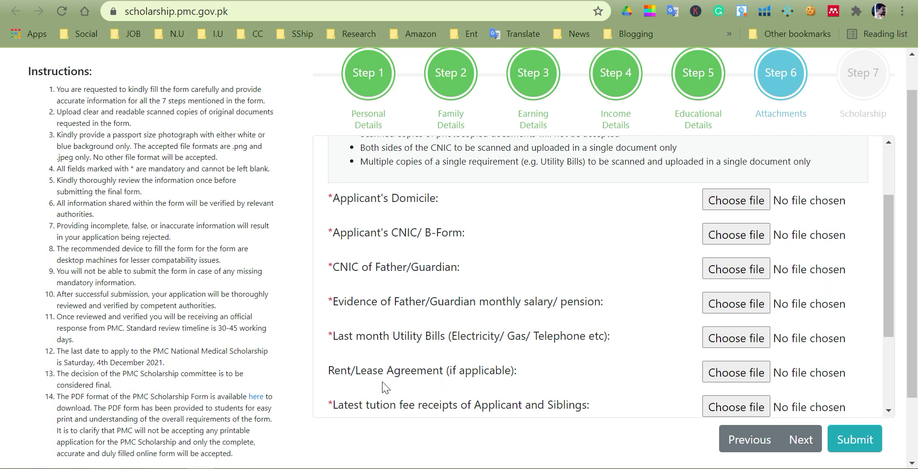
pyautogui.moveTo(888, 328); pyautogui.dragTo(888, 394)
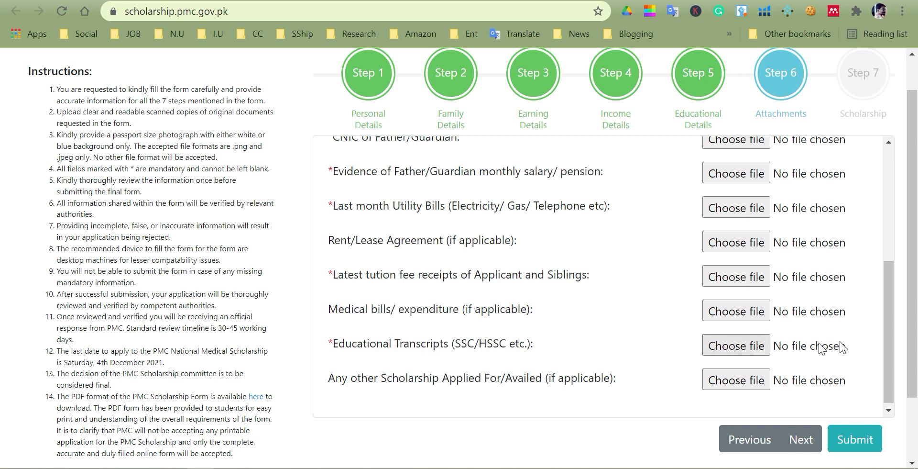
pyautogui.moveTo(889, 299); pyautogui.dragTo(895, 324)
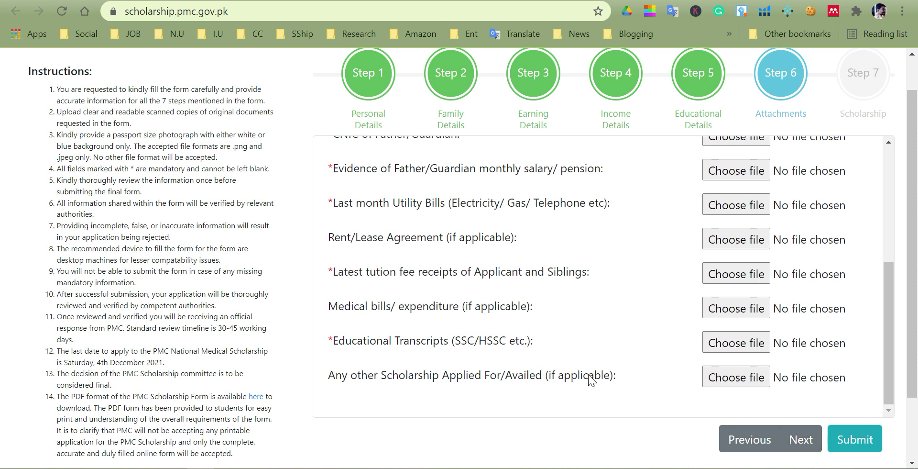
pyautogui.click(801, 440)
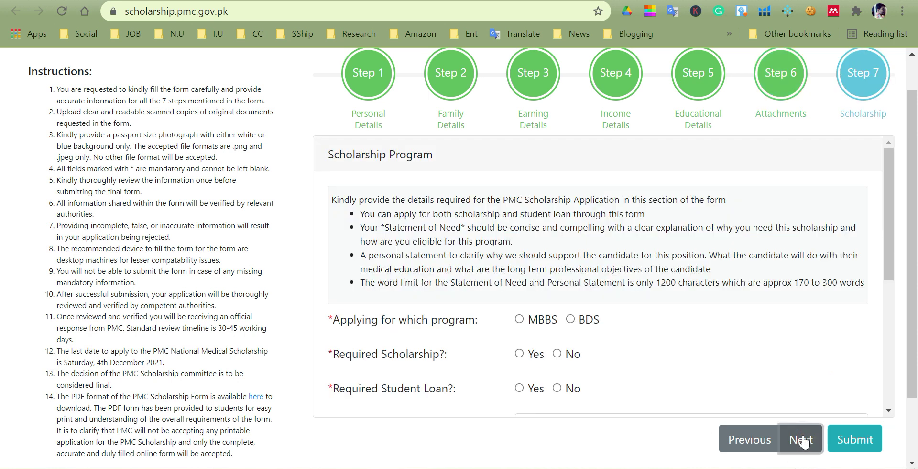
# - Set Required Scholarship and Required Student Loan to Yes, and select the Student Loan Value field
pyautogui.moveTo(885, 168); pyautogui.dragTo(608, 170)
pyautogui.click(520, 354)
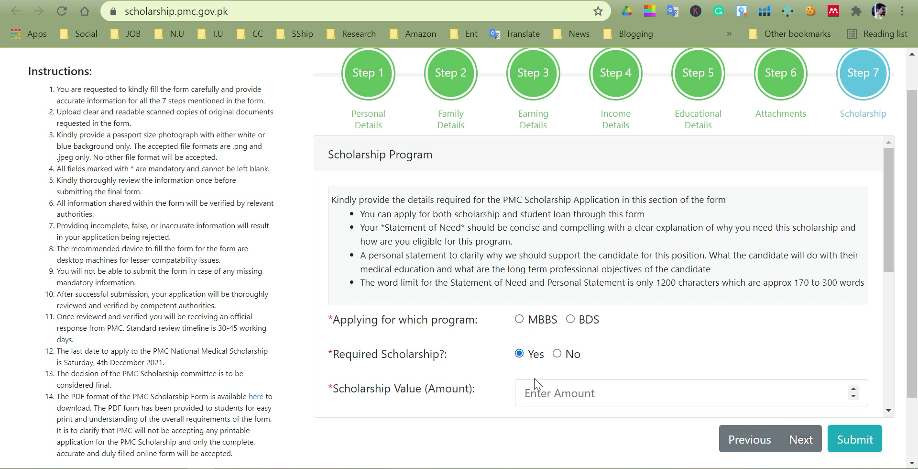
pyautogui.moveTo(893, 257); pyautogui.dragTo(877, 321)
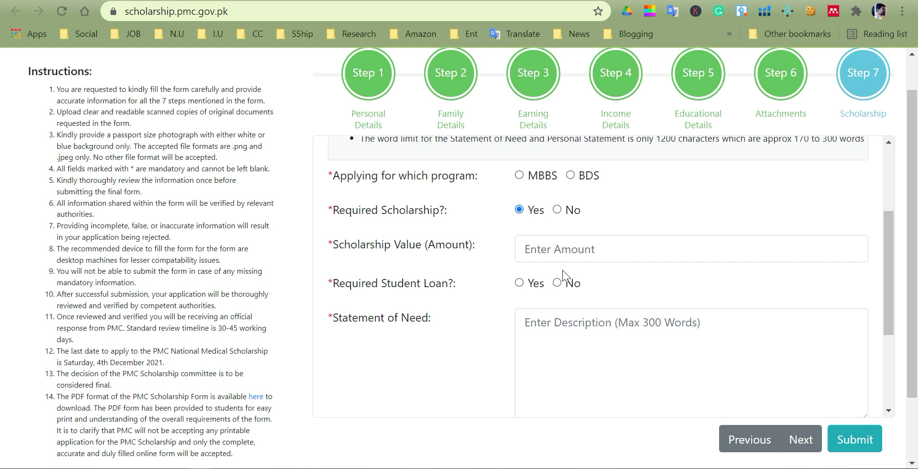
pyautogui.click(520, 283)
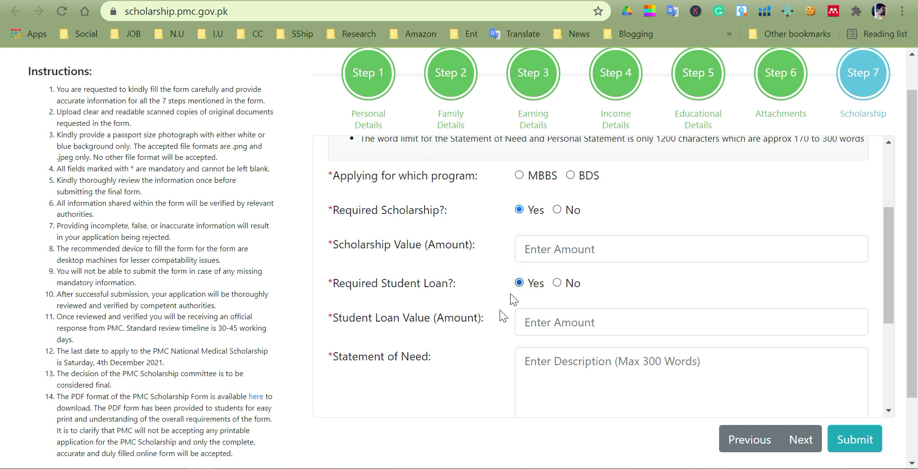
pyautogui.click(548, 328)
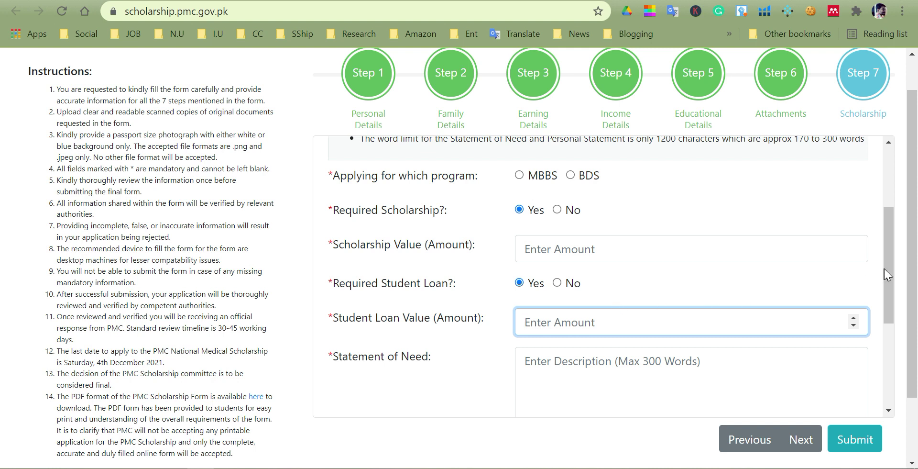
# - Review the Scholarship Program instructions, try MBBS as the program applied for and set it to BDS
pyautogui.moveTo(887, 255); pyautogui.dragTo(892, 239)
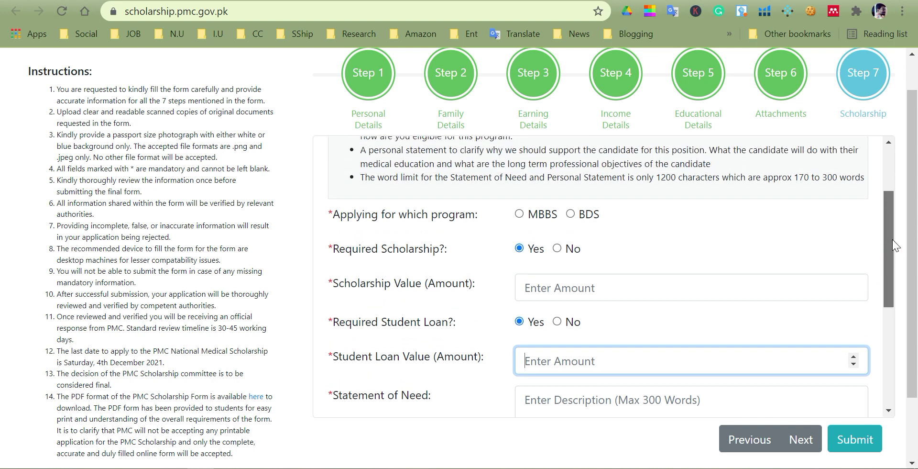
pyautogui.moveTo(892, 239); pyautogui.dragTo(893, 211)
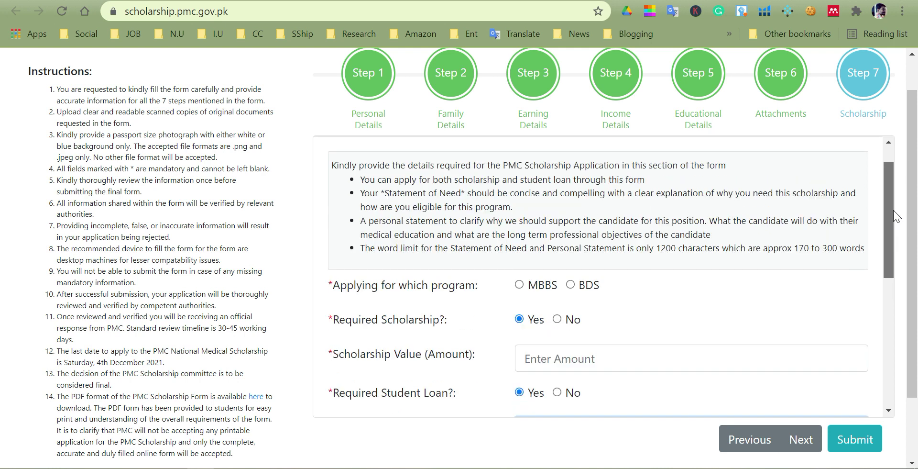
pyautogui.moveTo(894, 211); pyautogui.dragTo(853, 236)
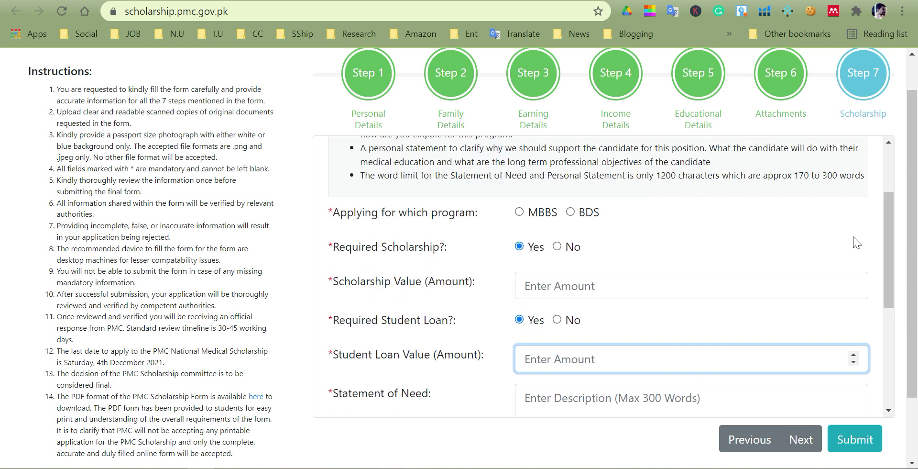
pyautogui.click(519, 213)
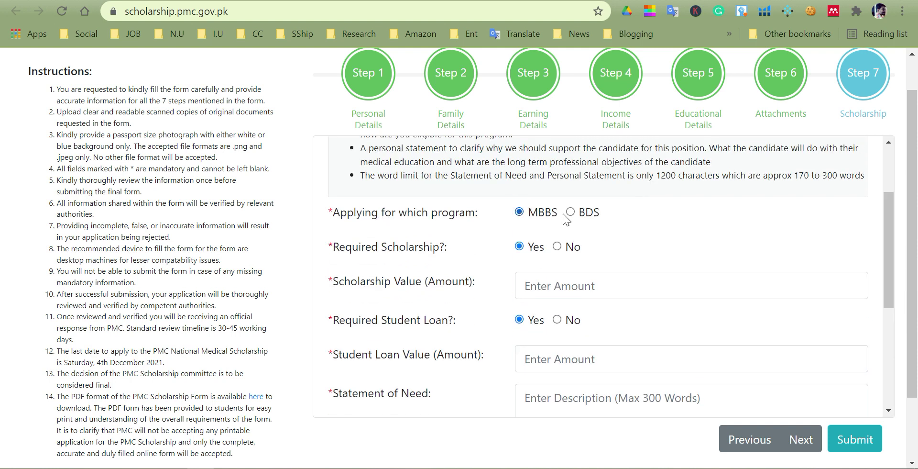
pyautogui.click(570, 213)
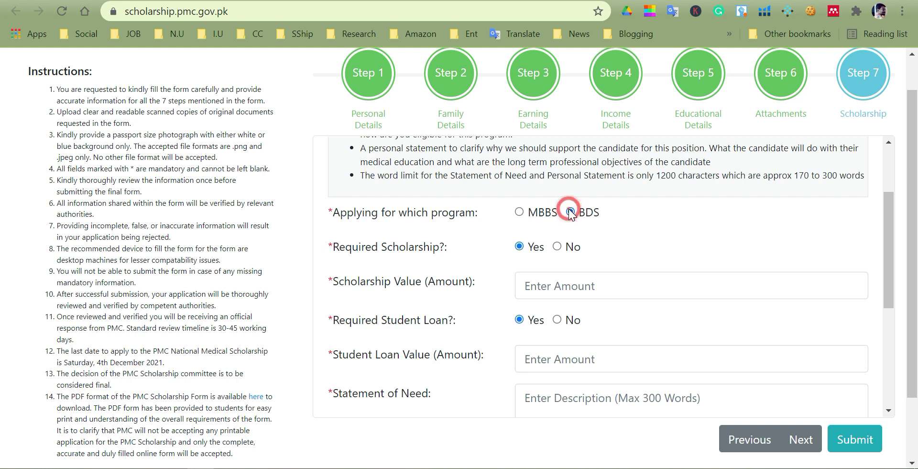
# - Keep Required Scholarship at Yes, try No for Required Student Loan and set it back to Yes
pyautogui.click(520, 246)
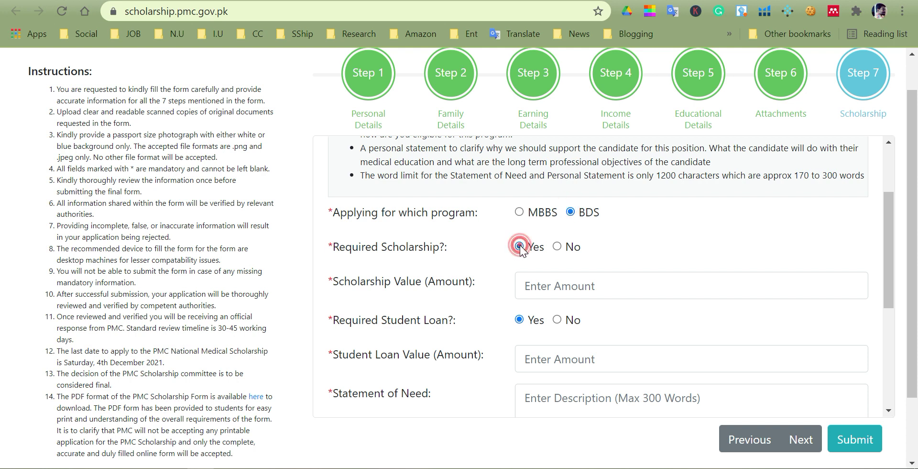
pyautogui.click(519, 320)
pyautogui.click(557, 320)
pyautogui.click(520, 319)
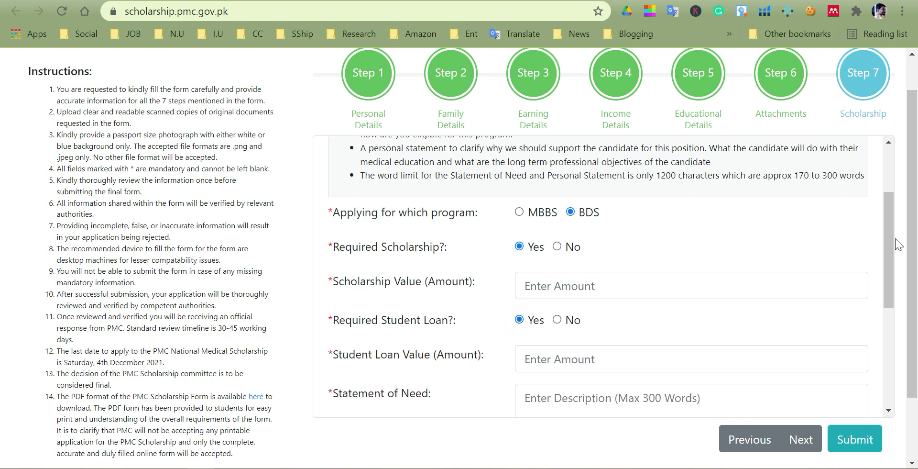
# - Locate the Statement of Need field and activate its description box for entry
pyautogui.moveTo(885, 238); pyautogui.dragTo(881, 315)
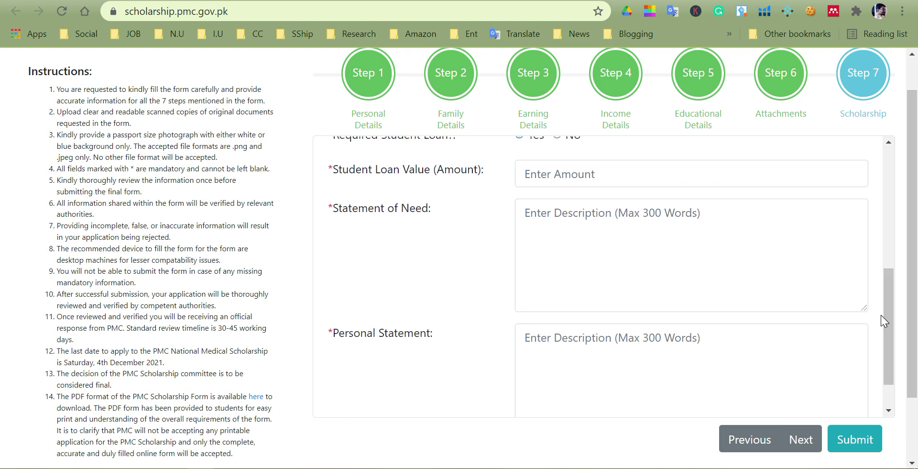
pyautogui.moveTo(401, 213); pyautogui.dragTo(348, 209)
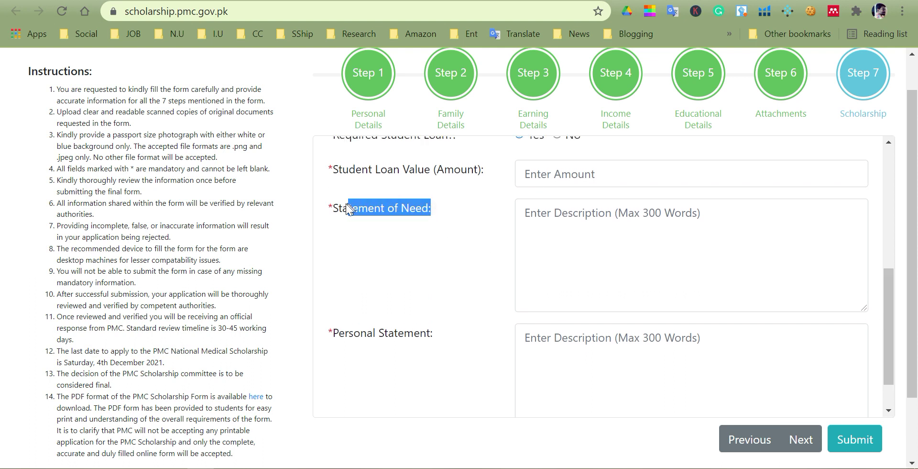
pyautogui.click(593, 211)
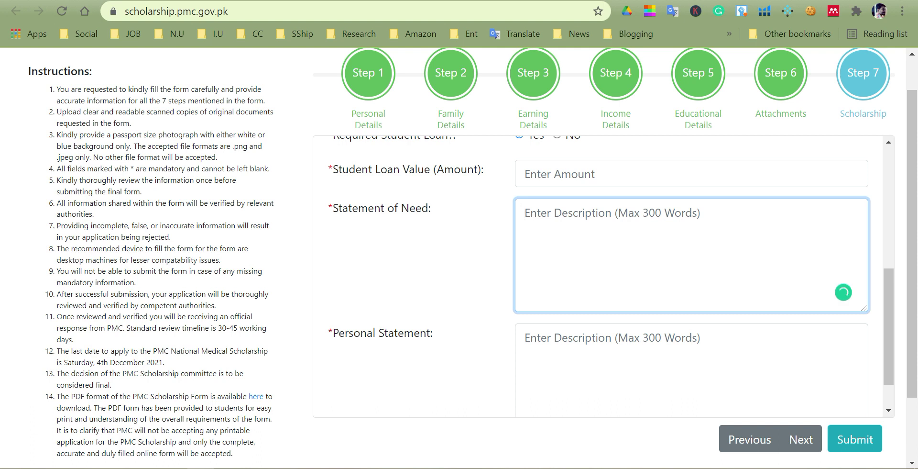
# - Examine the Statement of Need description box and its 300-word limit, keeping the cursor in the empty box
pyautogui.click(593, 210)
pyautogui.click(523, 213)
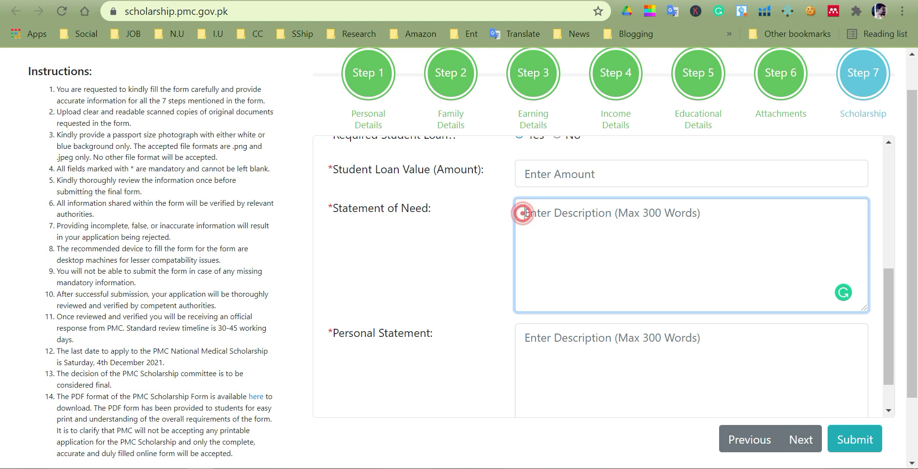
pyautogui.click(628, 211)
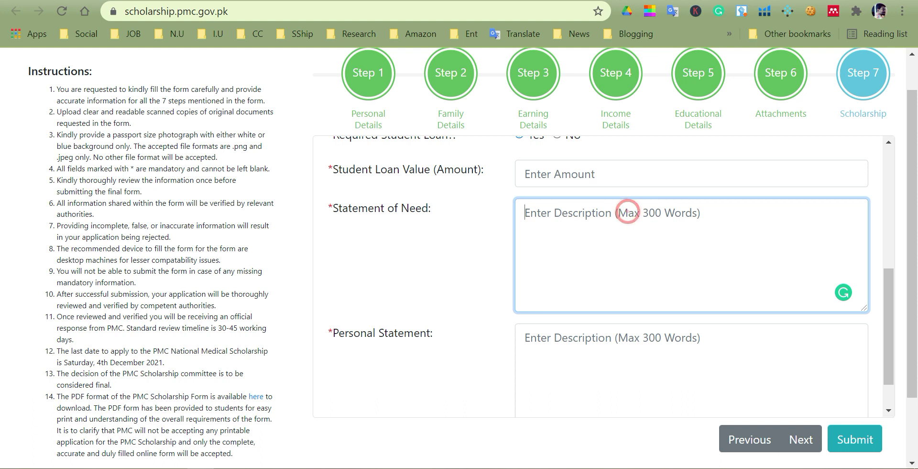
pyautogui.click(557, 212)
pyautogui.click(556, 213)
pyautogui.click(556, 213)
# - Review the scholarship and student loan fields, and activate the Personal Statement description box for entry
pyautogui.moveTo(888, 286); pyautogui.dragTo(892, 249)
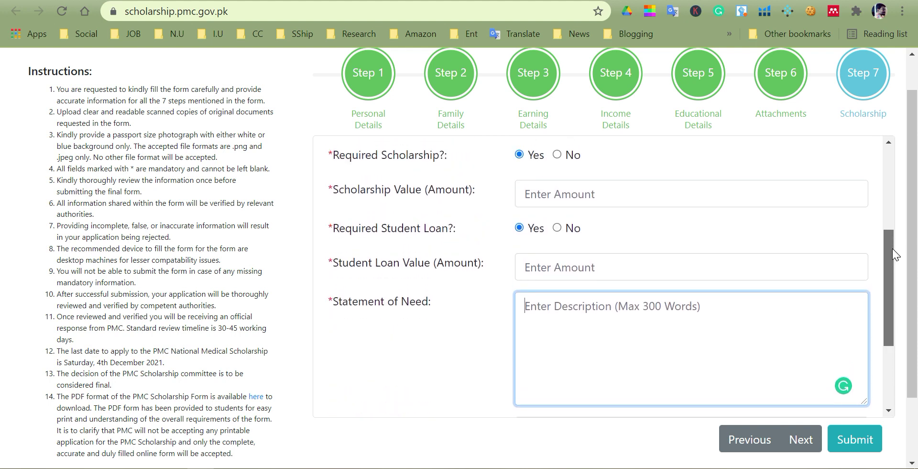
pyautogui.scroll(-2, 892, 248)
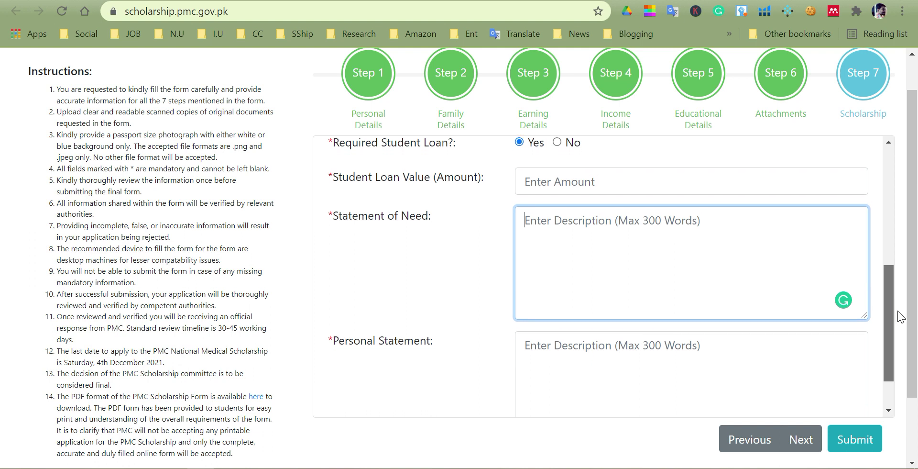
pyautogui.moveTo(897, 311); pyautogui.dragTo(897, 311)
pyautogui.click(541, 291)
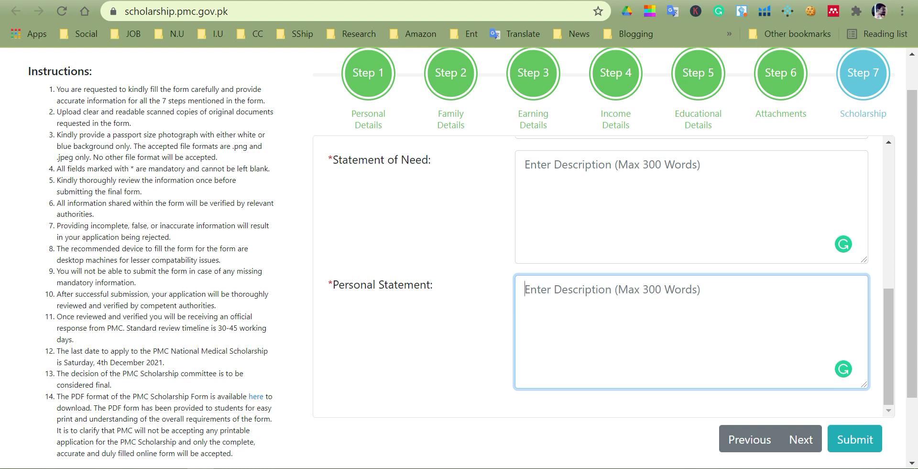
pyautogui.click(728, 299)
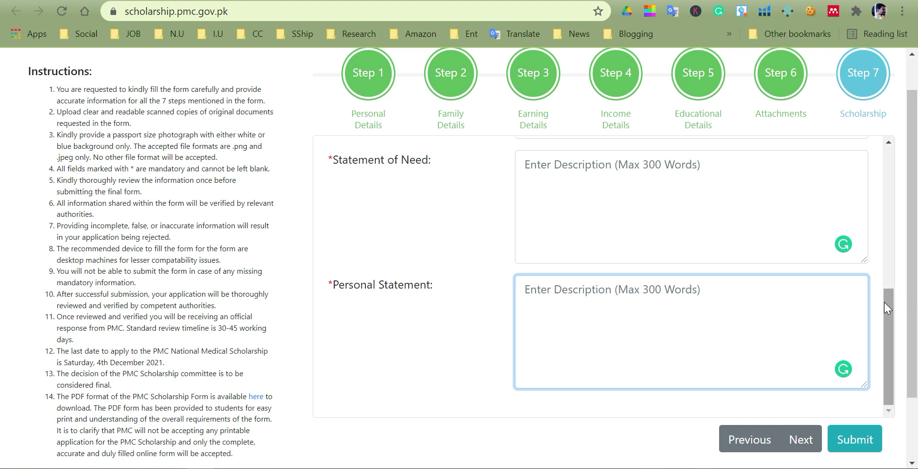
# - Try to submit the application form and dismiss the validation dialog
pyautogui.click(855, 434)
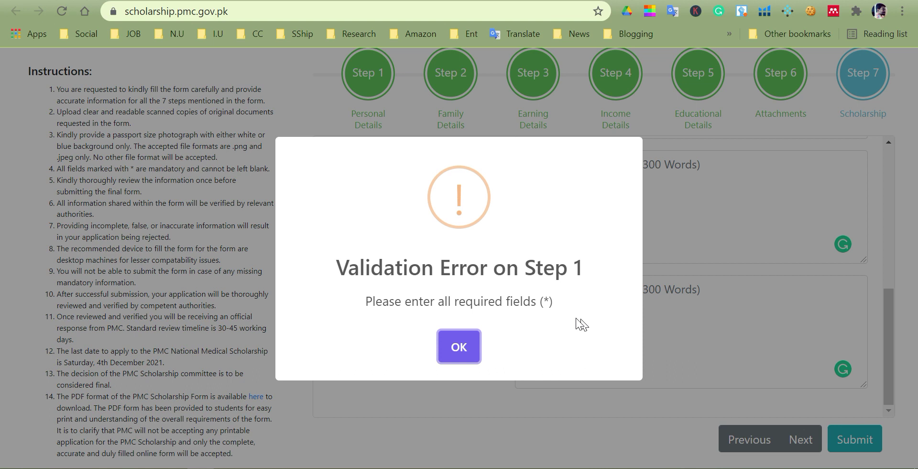
pyautogui.moveTo(544, 301); pyautogui.dragTo(376, 302)
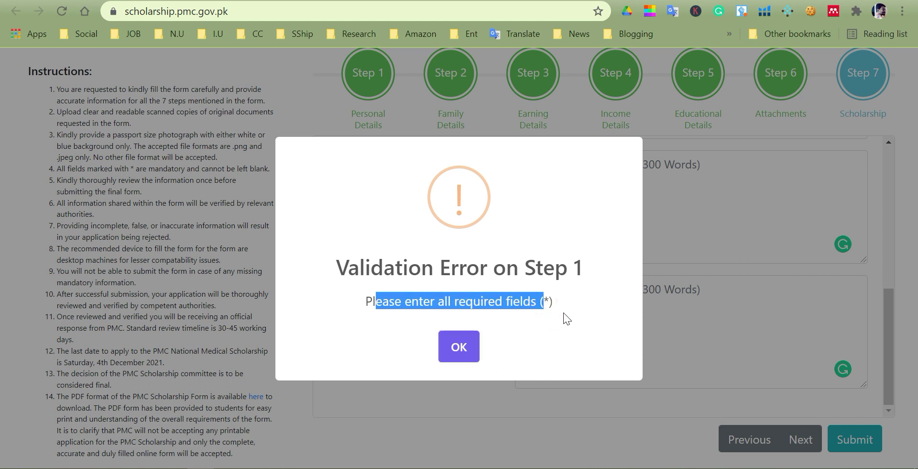
pyautogui.click(557, 303)
pyautogui.click(458, 347)
# - Review the Scholarship section from the statement boxes back up to the Scholarship Program instructions
pyautogui.moveTo(891, 345); pyautogui.dragTo(897, 366)
pyautogui.click(890, 172)
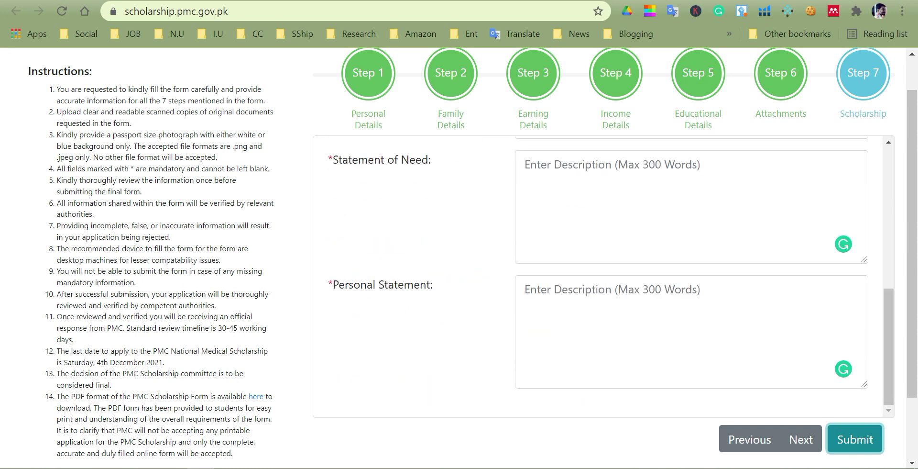
pyautogui.moveTo(889, 325); pyautogui.dragTo(879, 153)
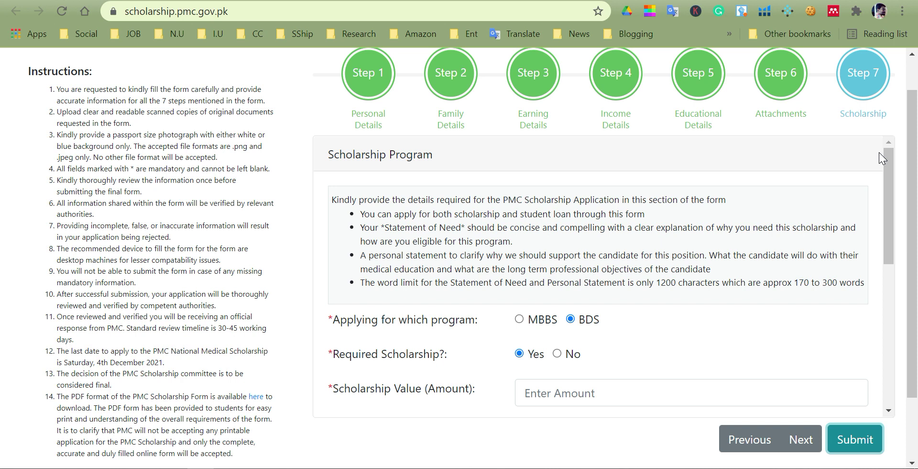
# - Return to the Attachments step and review its upload instructions and the full list of requested documents, from Applicant's Domicile to other scholarships
pyautogui.moveTo(888, 160); pyautogui.dragTo(871, 229)
pyautogui.click(794, 82)
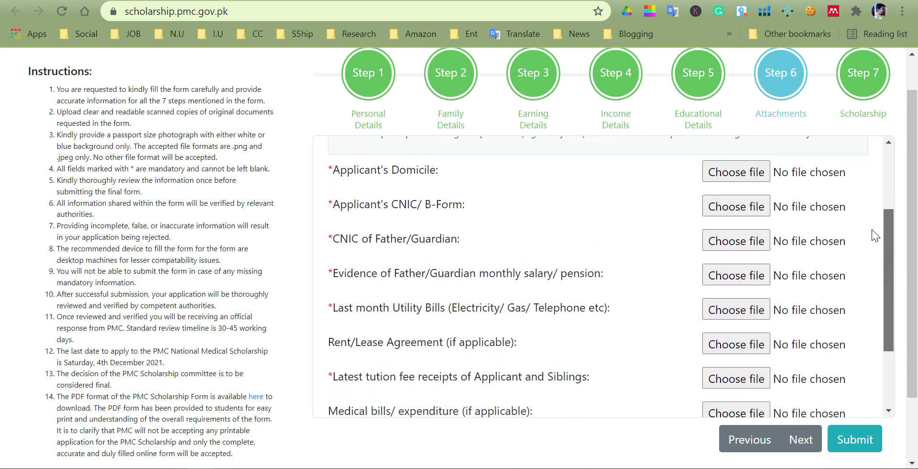
pyautogui.moveTo(872, 228); pyautogui.dragTo(873, 249)
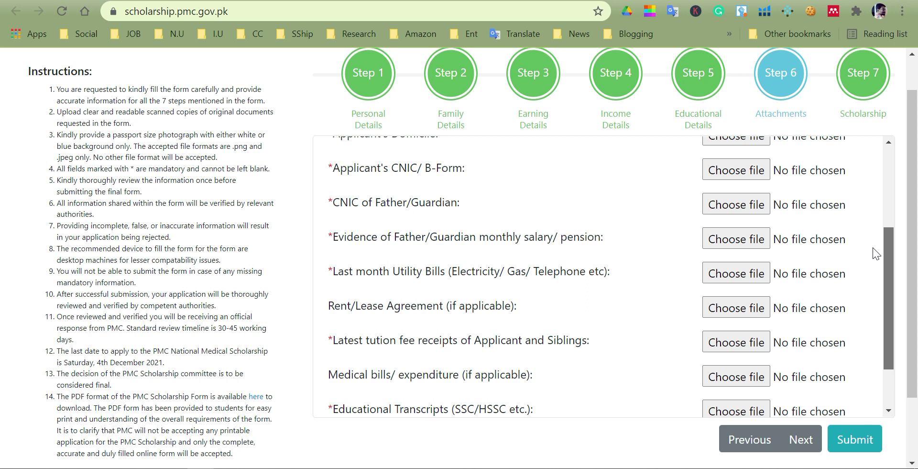
pyautogui.moveTo(873, 248); pyautogui.dragTo(874, 260)
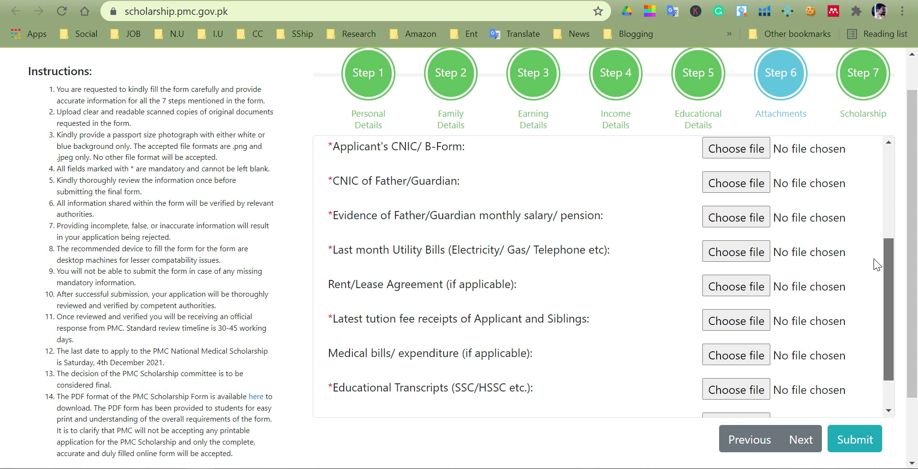
pyautogui.moveTo(874, 258); pyautogui.dragTo(875, 281)
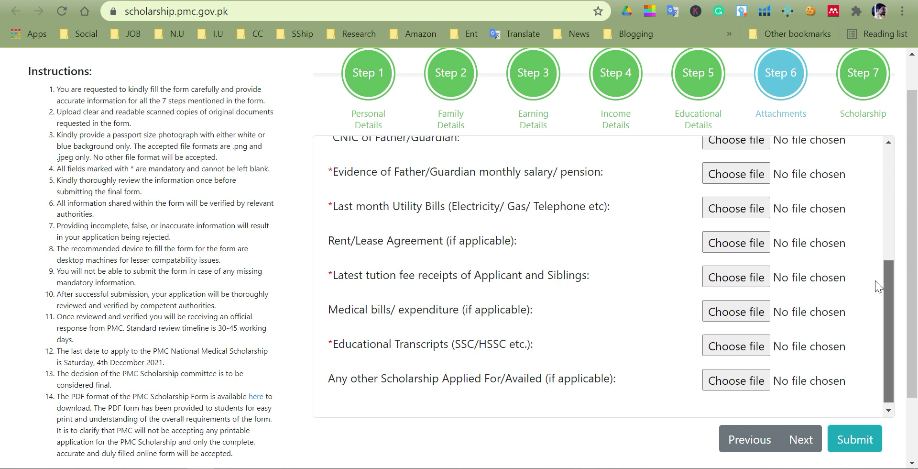
pyautogui.moveTo(875, 280); pyautogui.dragTo(877, 283)
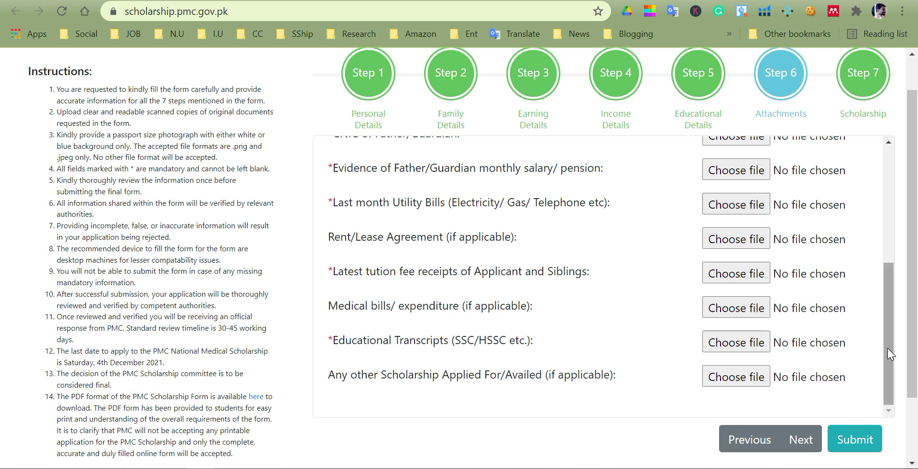
pyautogui.moveTo(887, 346); pyautogui.dragTo(892, 380)
pyautogui.click(885, 326)
pyautogui.moveTo(885, 324); pyautogui.dragTo(882, 161)
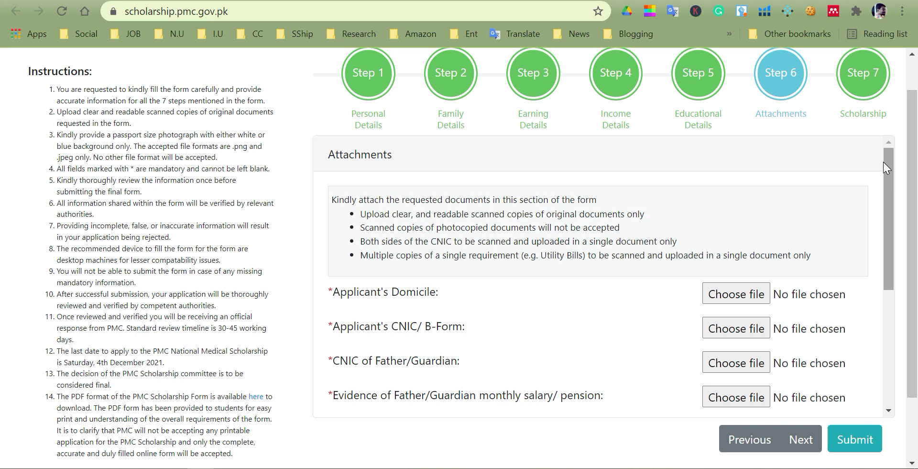
pyautogui.moveTo(888, 163); pyautogui.dragTo(909, 341)
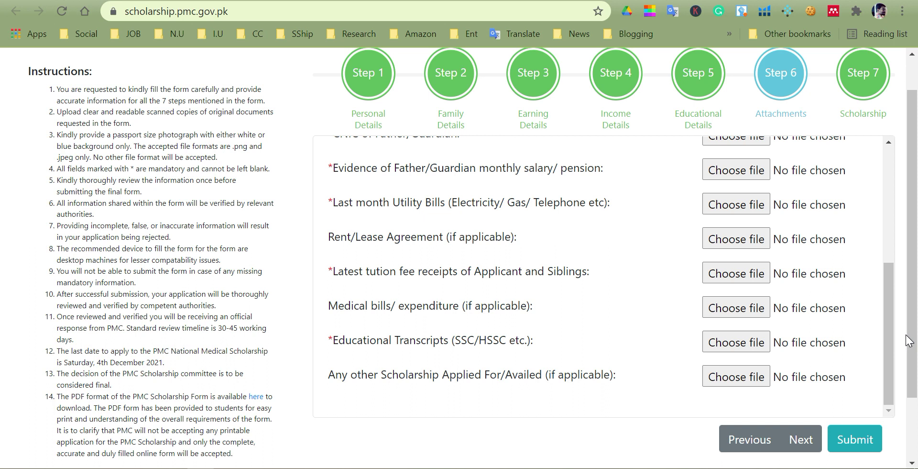